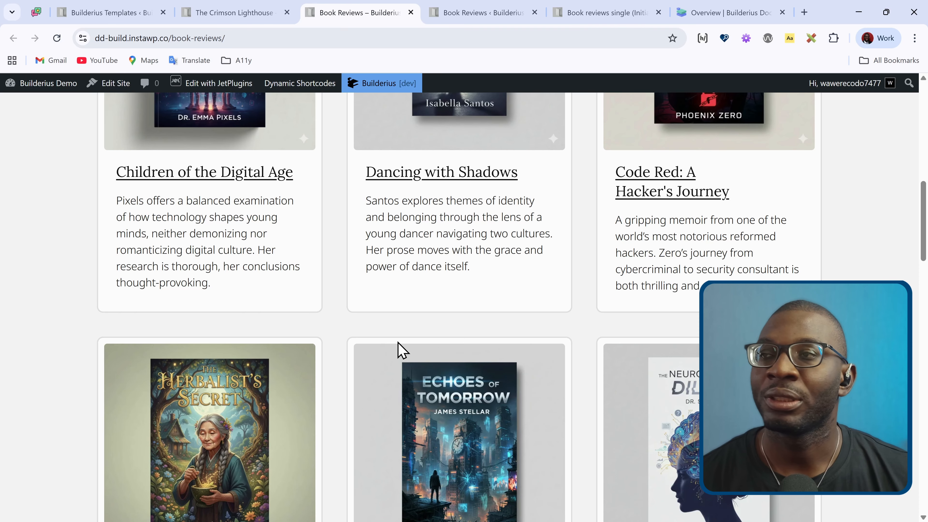
Step: Look over The Crimson Lighthouse review page and the single template's "Other books you may like..." section
click(245, 13)
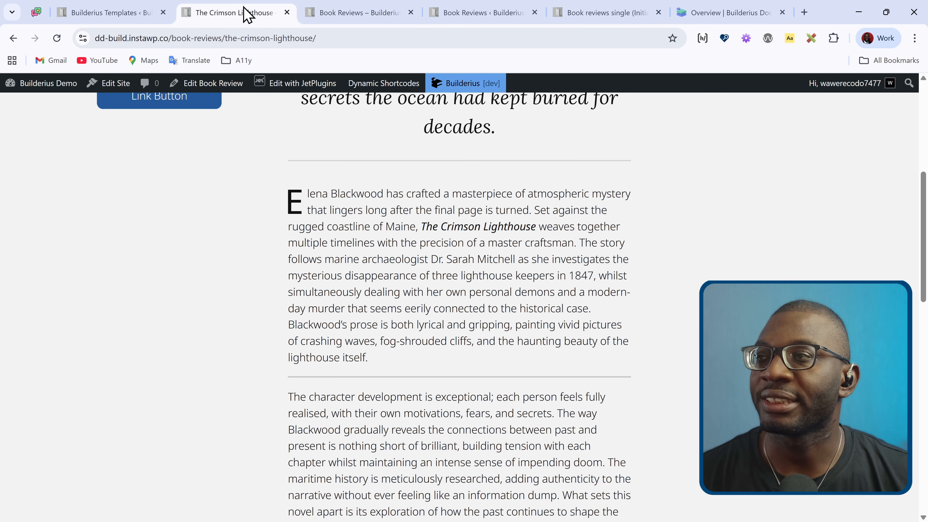
scroll(234, 281, down, 15)
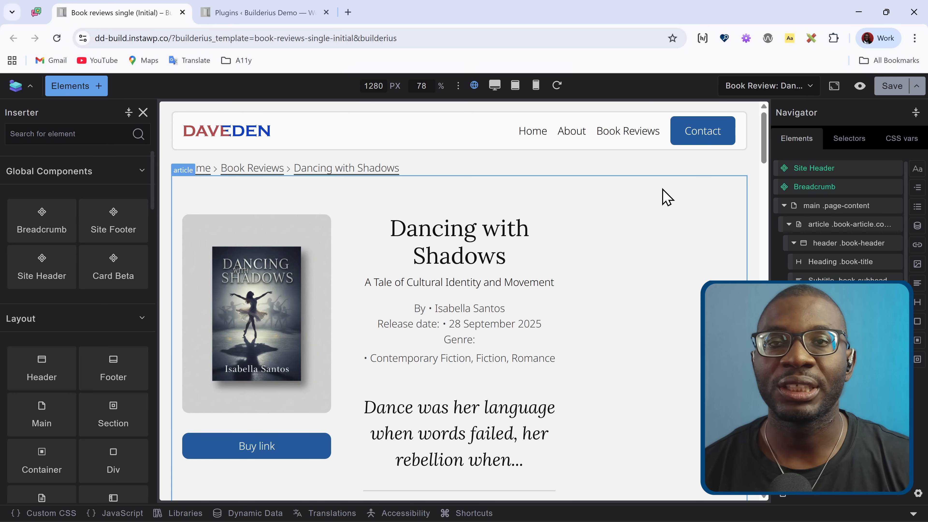
scroll(667, 195, down, 15)
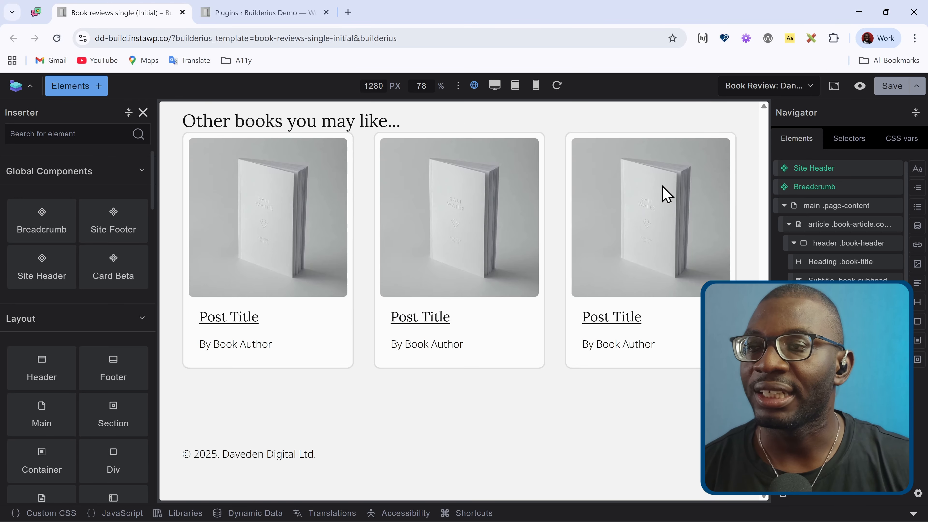
scroll(666, 196, up, 2)
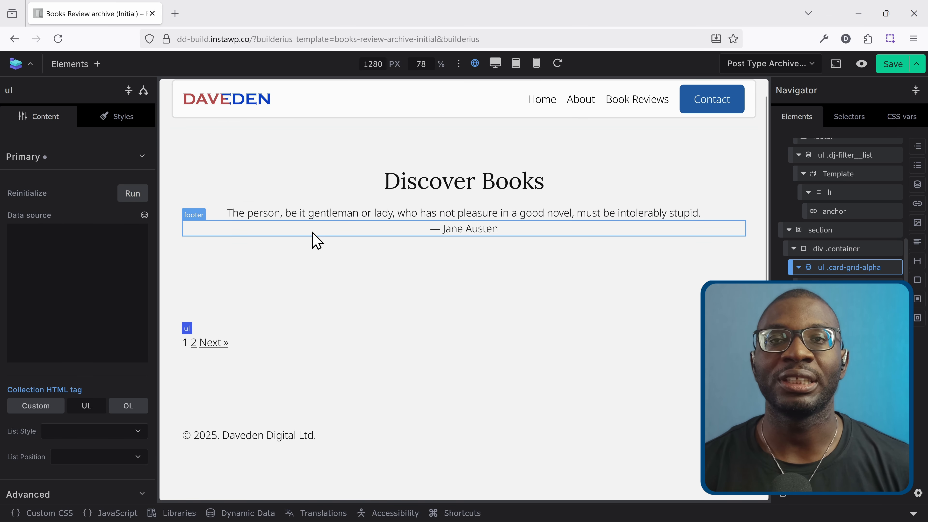
Step: Set the data source of the archive template's card grid list to Posts Query Posts and check the resulting book cards
click(145, 215)
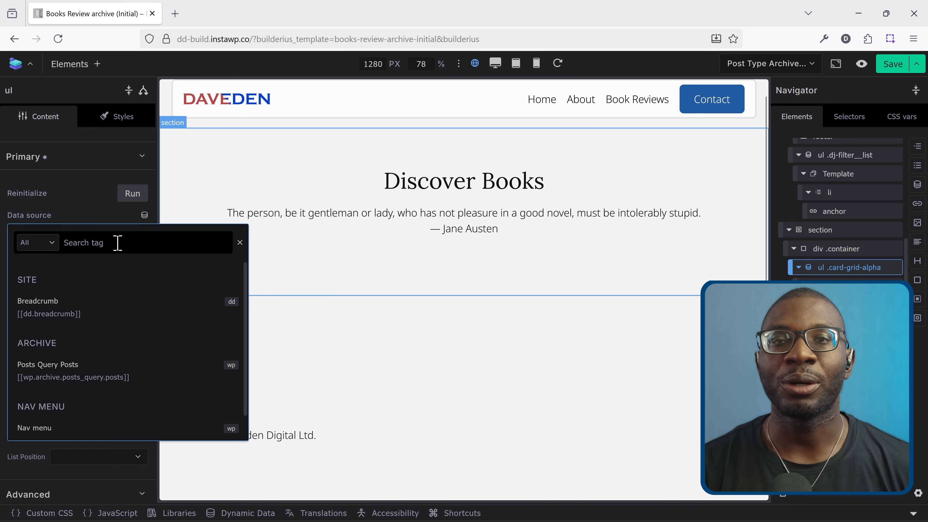
click(59, 368)
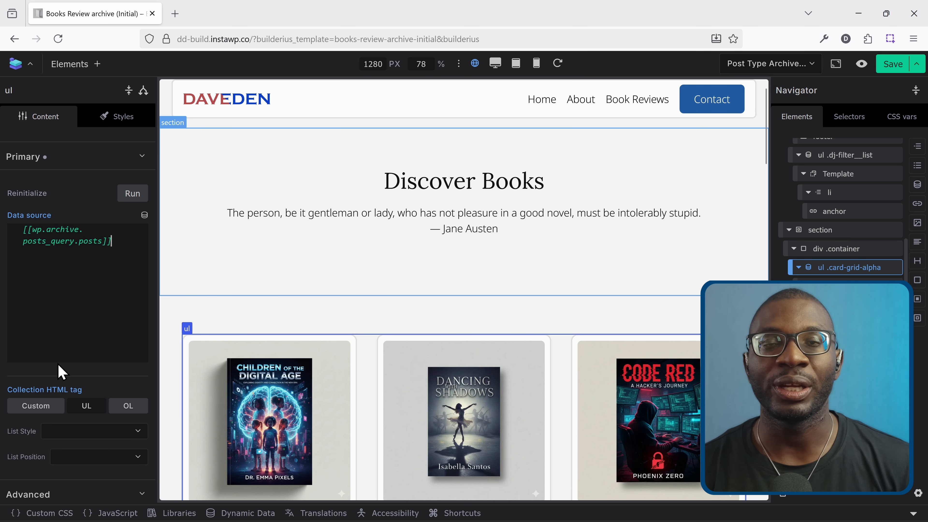
scroll(190, 366, down, 5)
scroll(193, 370, down, 2)
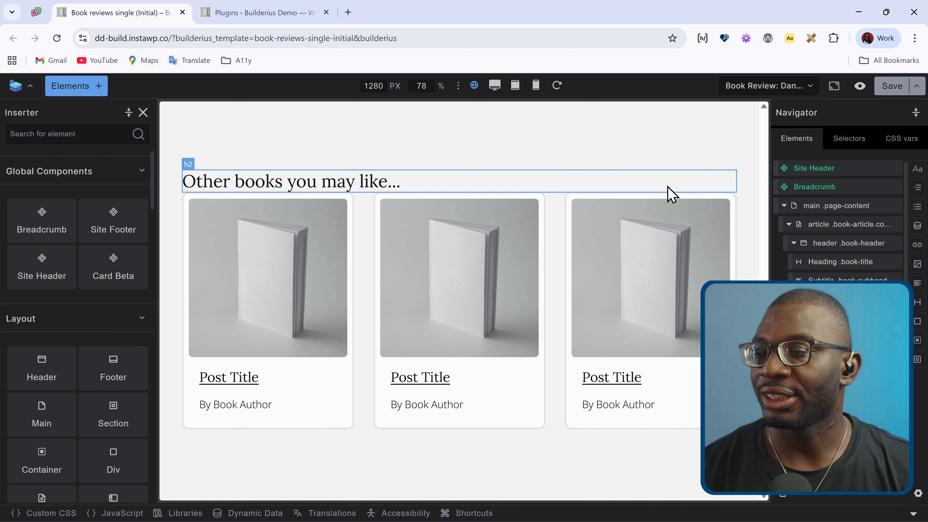
Step: Create a template-level dynamic data variable named "related" in the single book review template
click(250, 514)
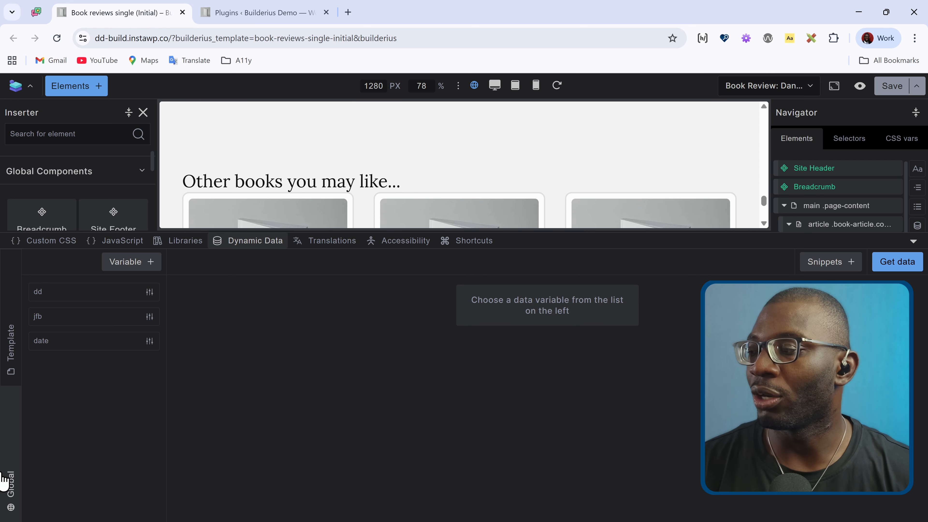
click(12, 339)
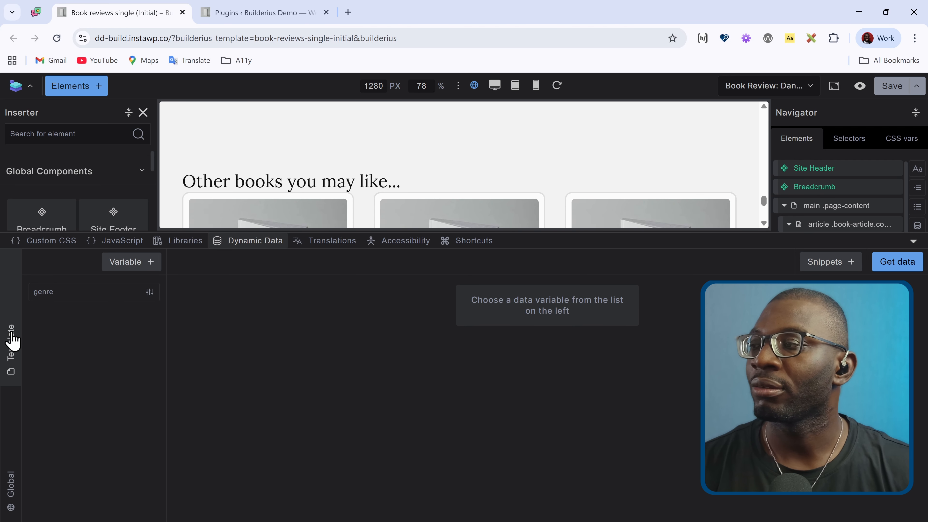
click(134, 263)
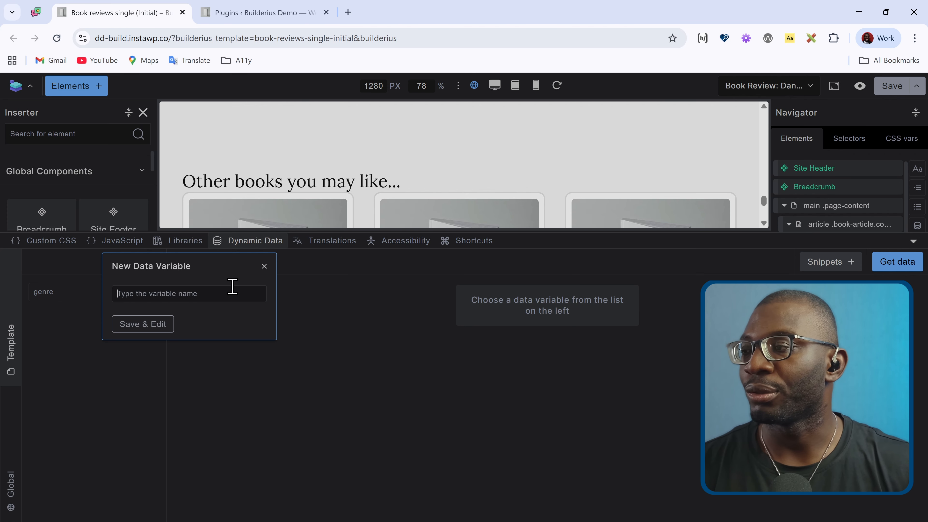
text(related)
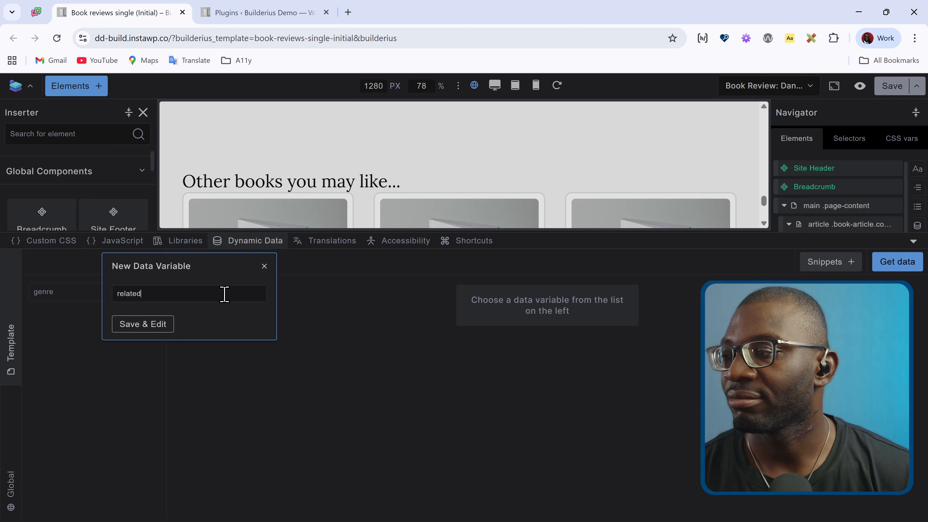
key(Return)
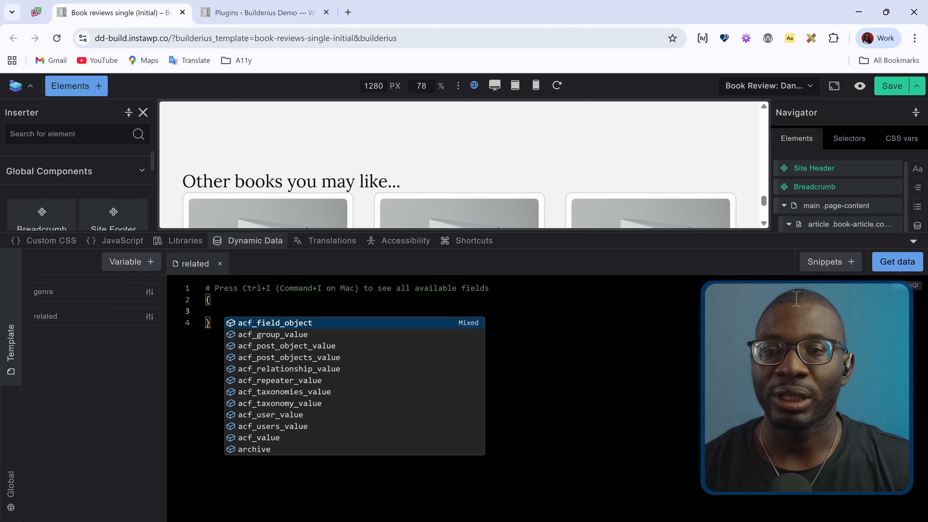
Step: Find the Custom posts query snippet and replace the default code of the related variable with it
click(845, 271)
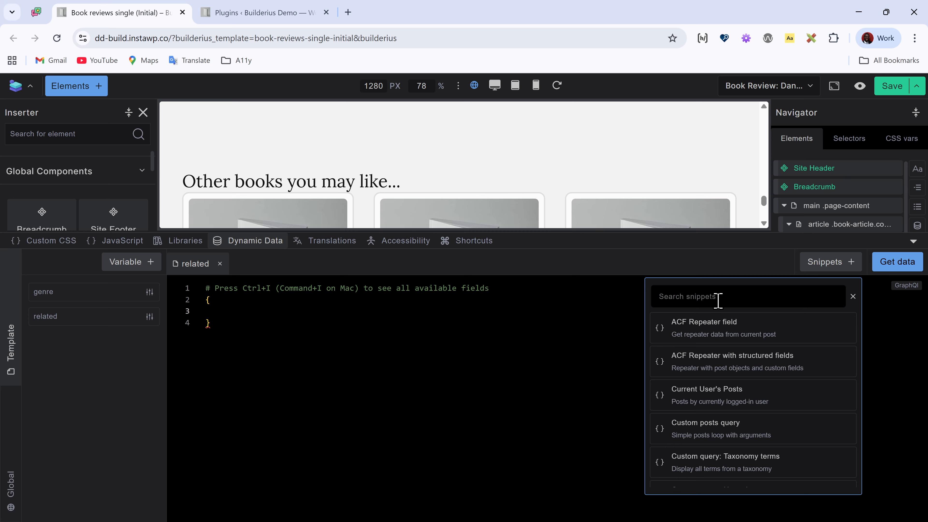
text(query)
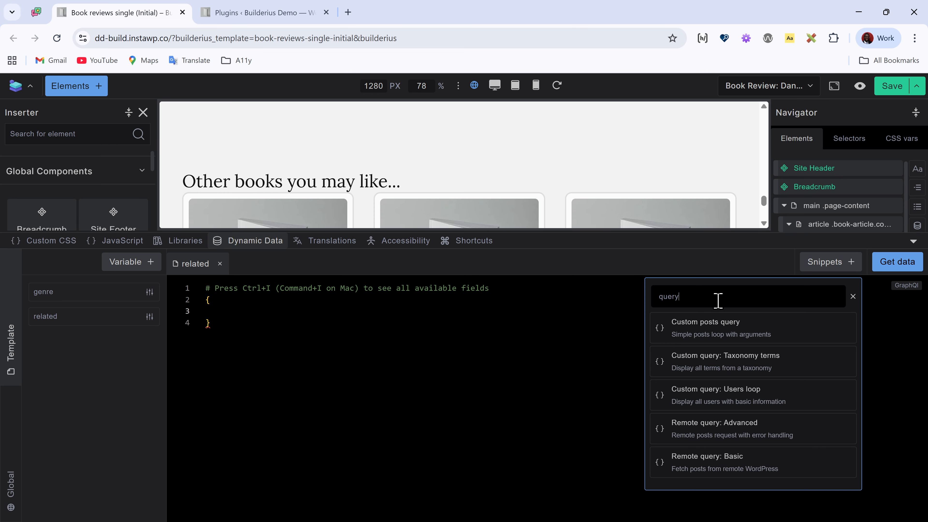
click(721, 333)
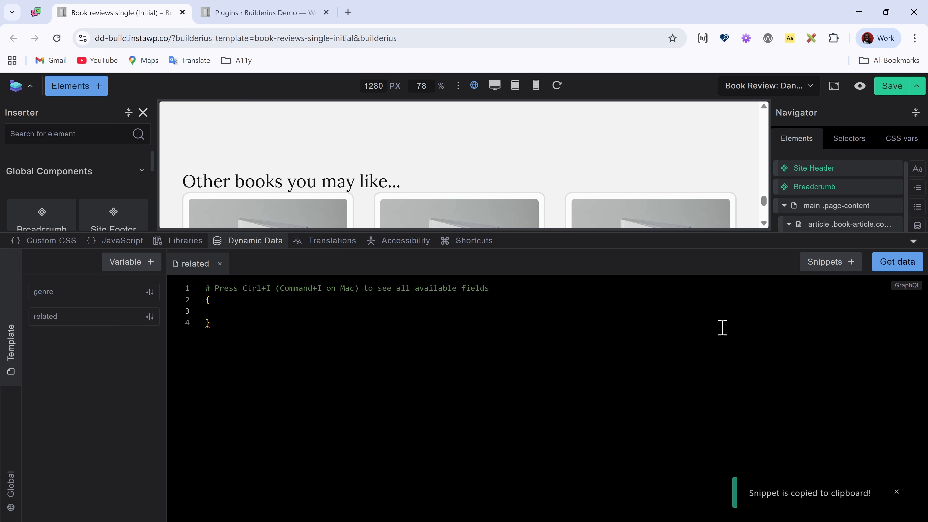
drag(224, 357, 190, 286)
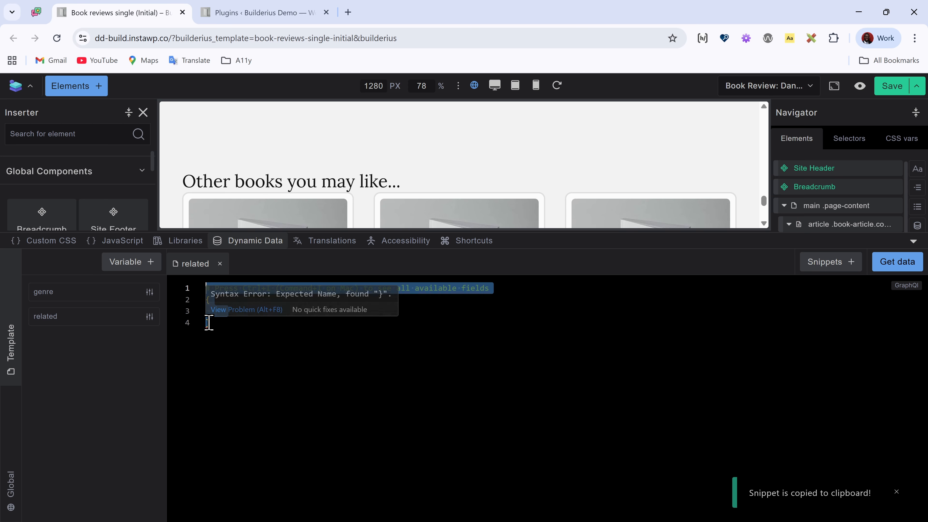
key(BackSpace)
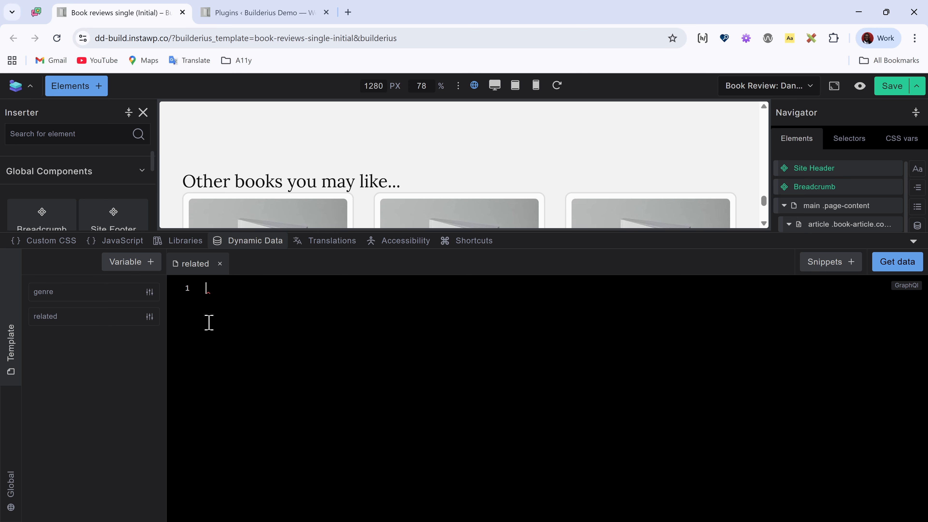
key(ctrl+v)
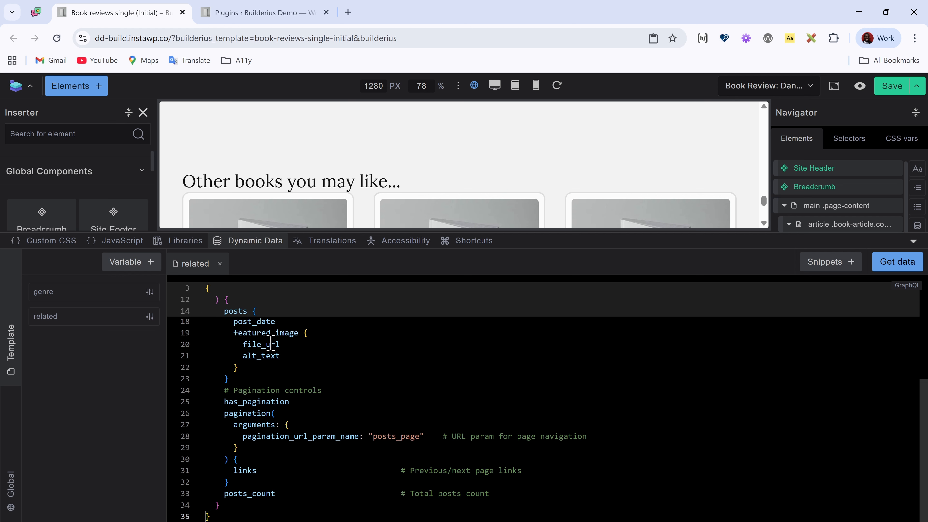
Step: Replace the query's post_type array with the string "book-reviews"
scroll(404, 386, up, 5)
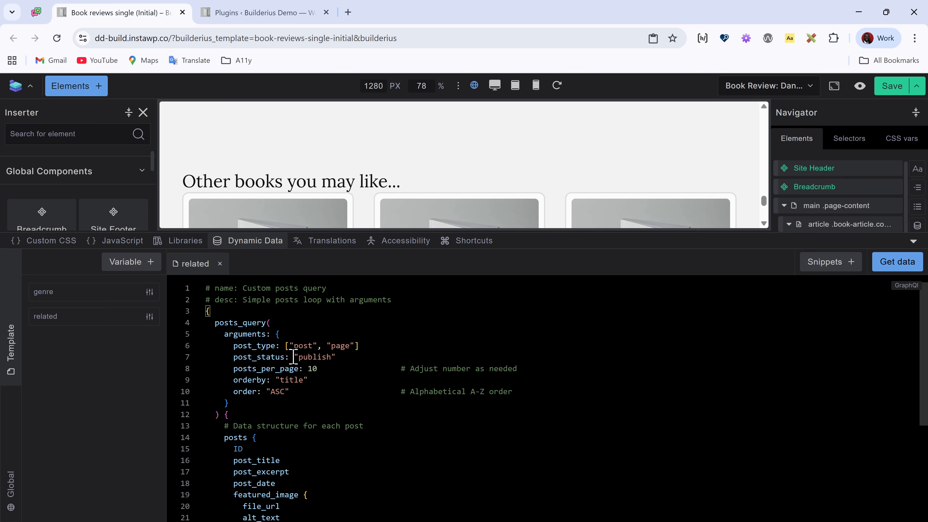
drag(285, 345, 368, 346)
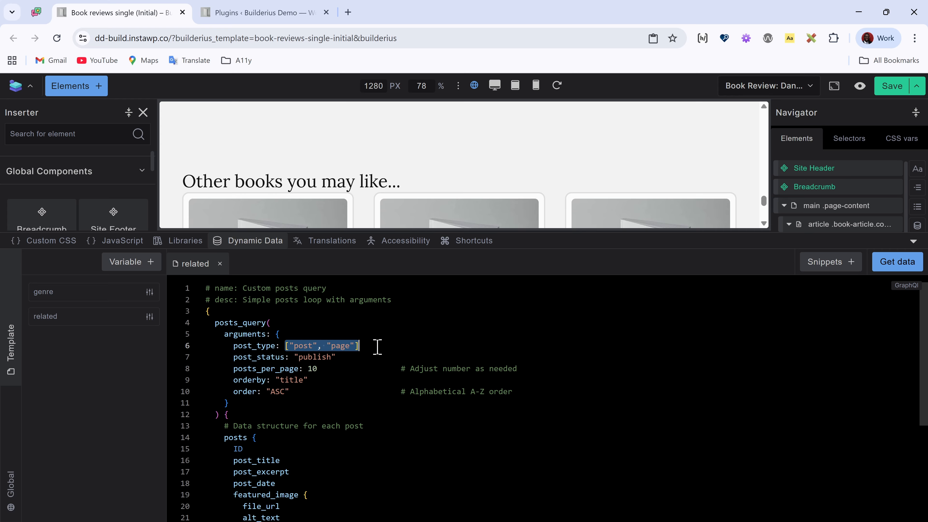
key(BackSpace)
text(")
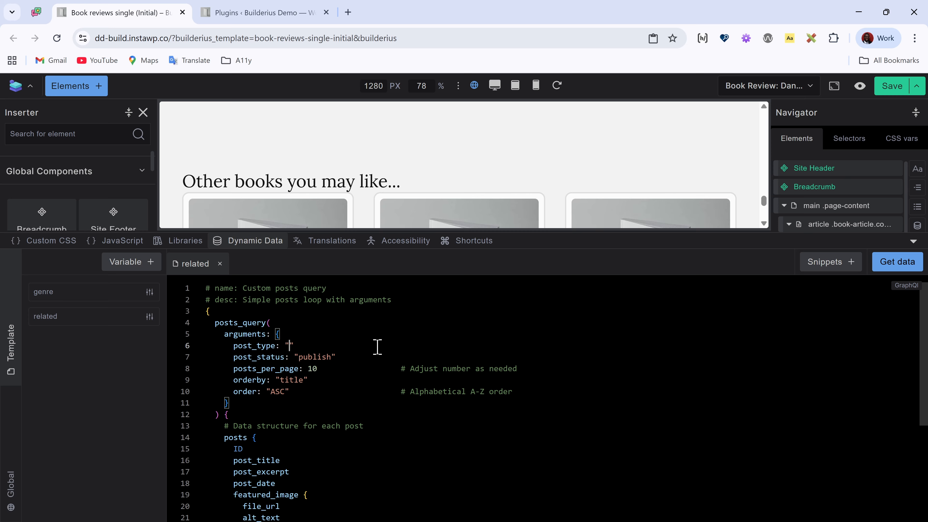
text(book-reviews)
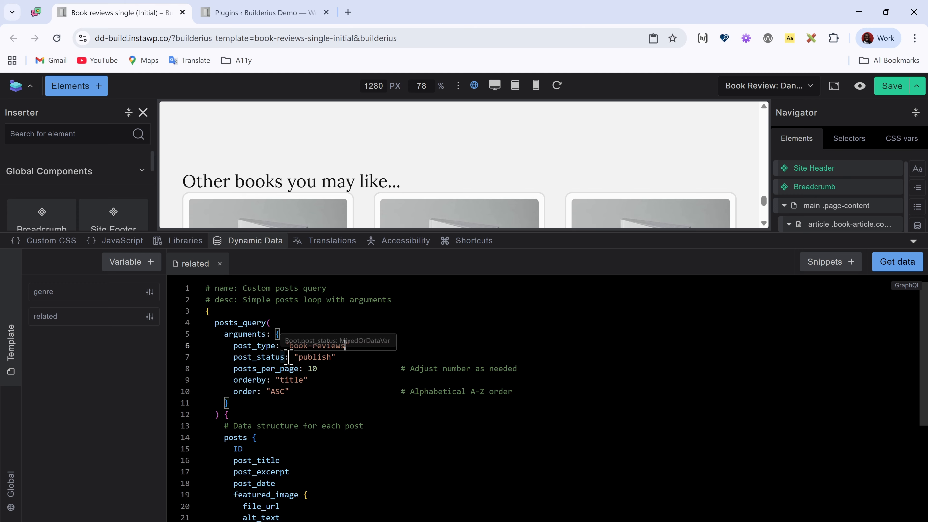
Step: Open the Book Review post type from the WordPress admin and compare its slug with the query's post_type value
click(246, 14)
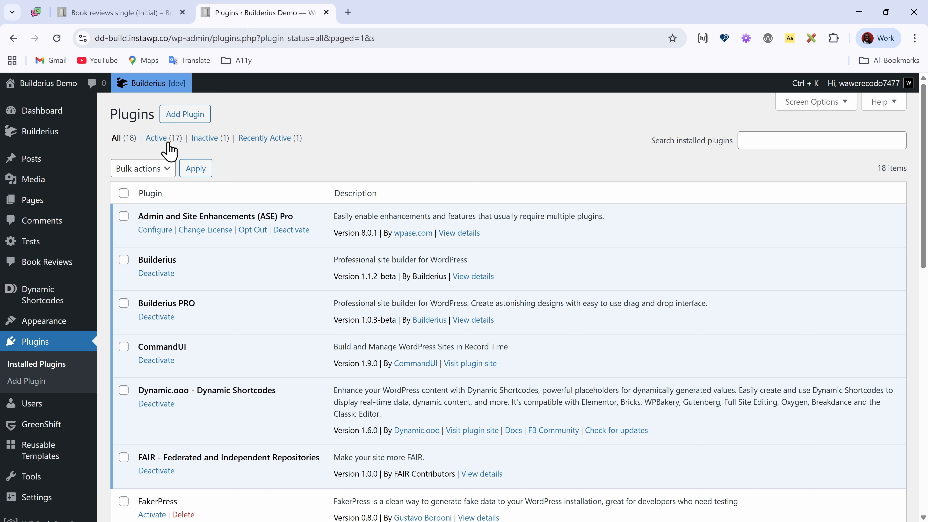
key(ctrl+k)
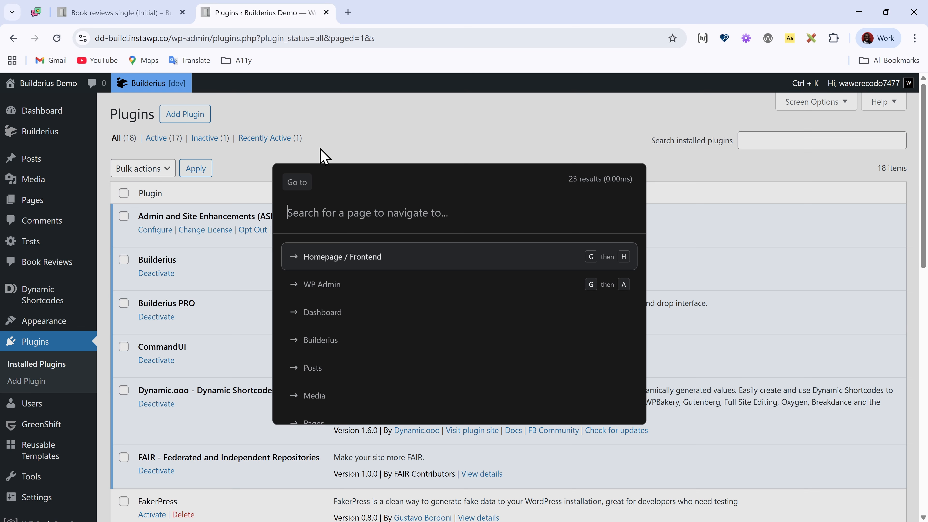
text(post )
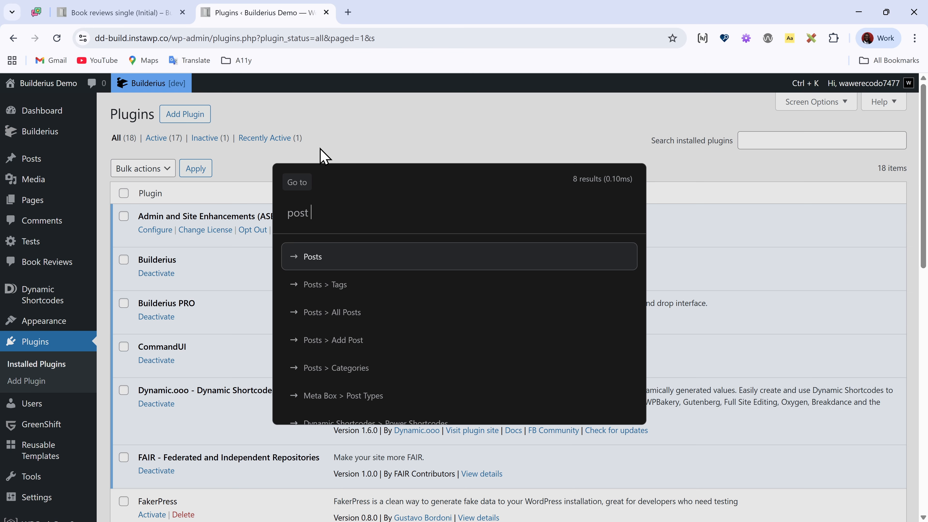
text(tye)
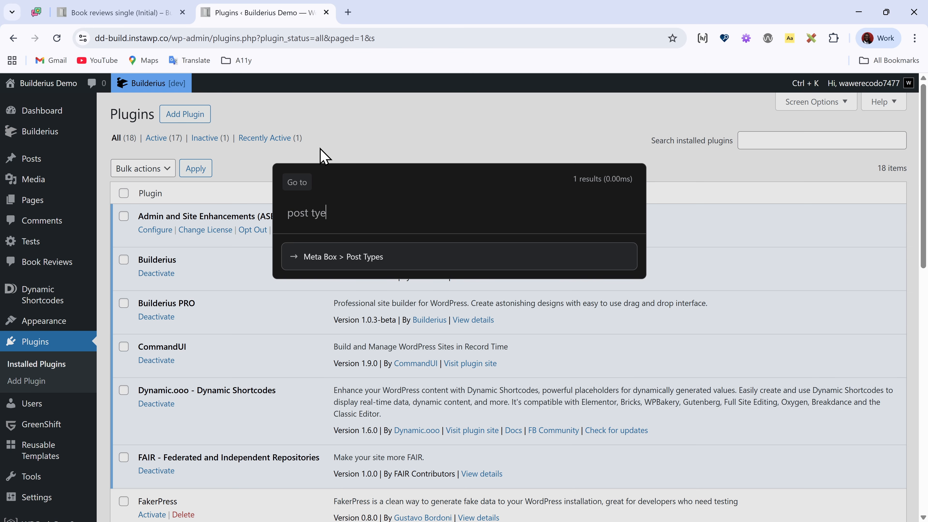
key(Return)
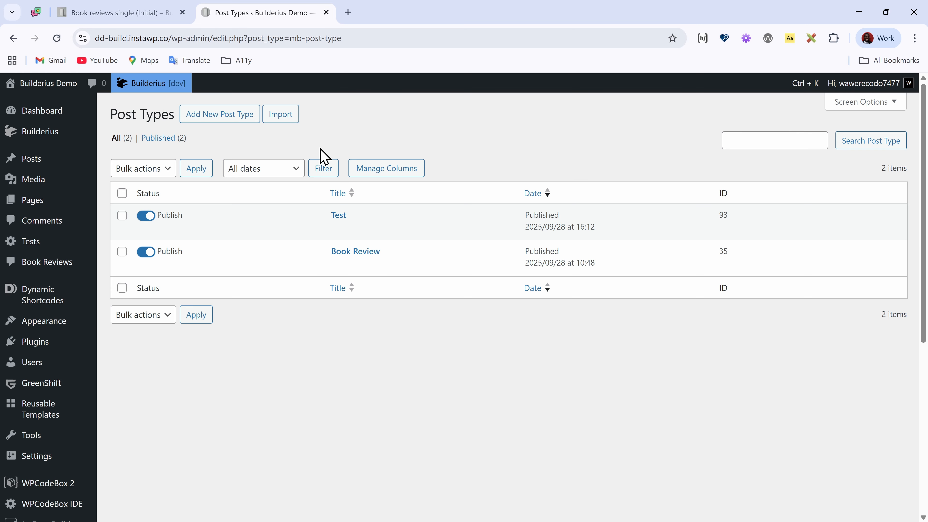
click(368, 252)
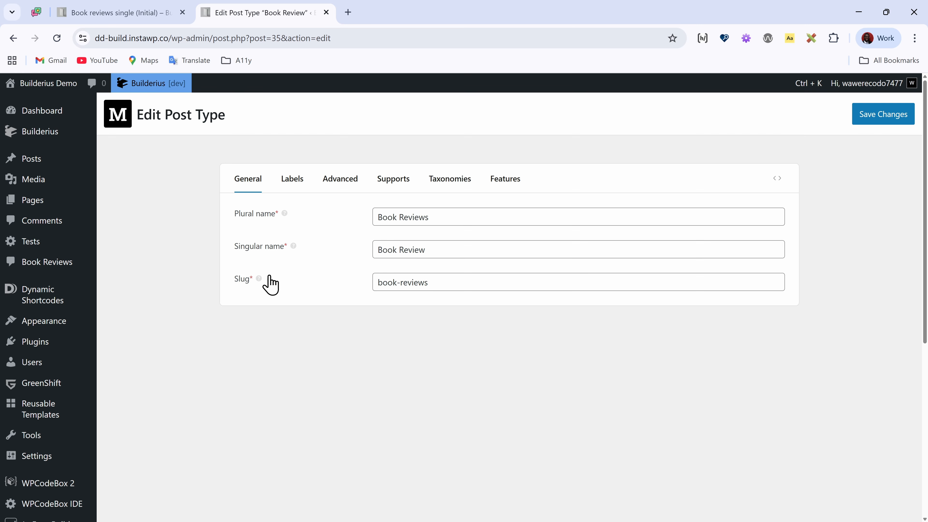
drag(473, 285, 352, 296)
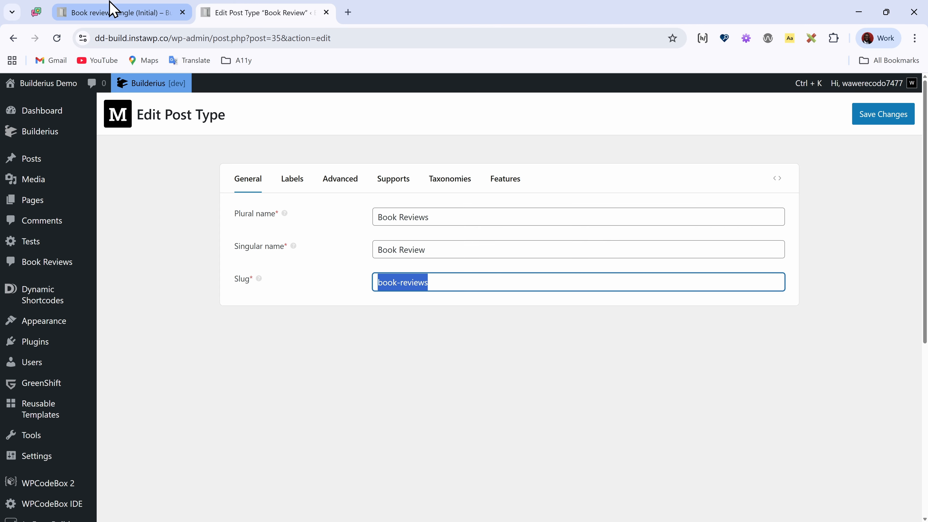
click(109, 10)
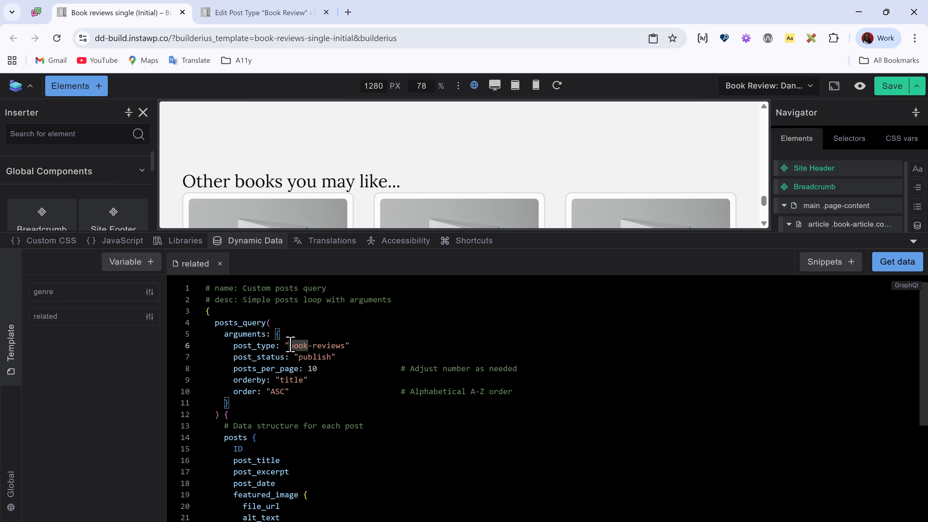
drag(289, 345, 345, 345)
key(Right)
Step: Set the query's posts_per_page argument to 3
scroll(504, 192, down, 5)
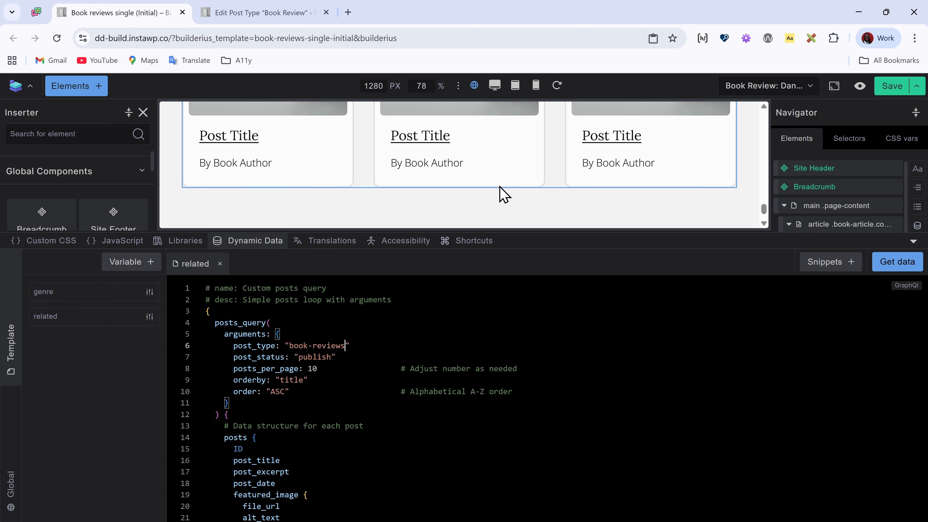
click(338, 369)
key(BackSpace)
key(BackSpace)
key(BackSpace)
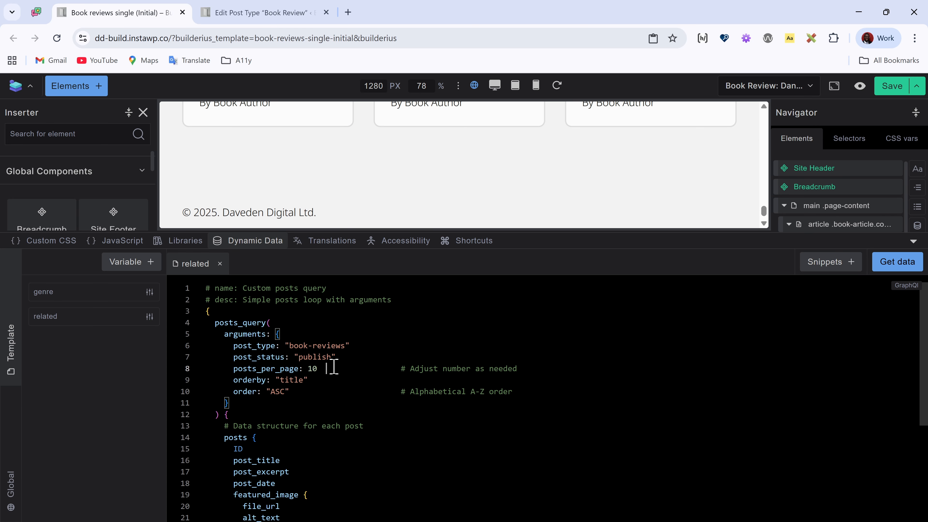
text(3)
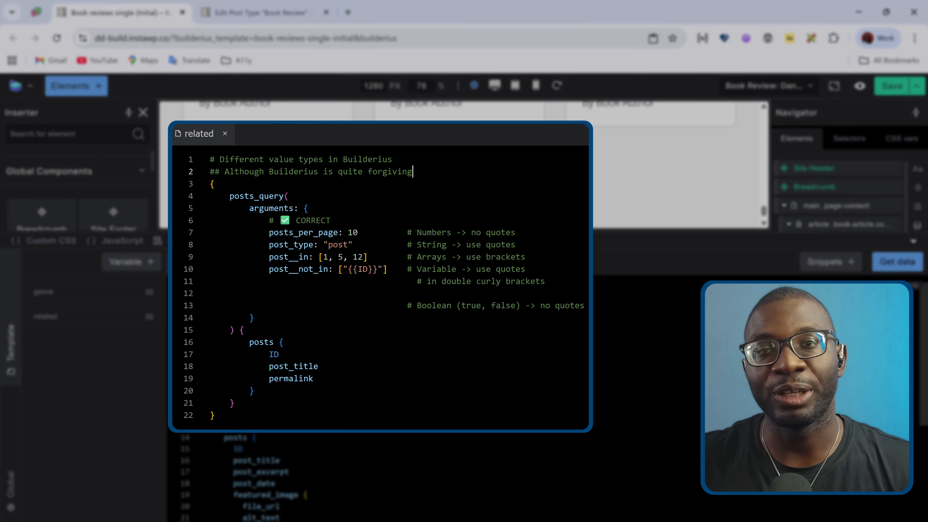
scroll(236, 436, down, 3)
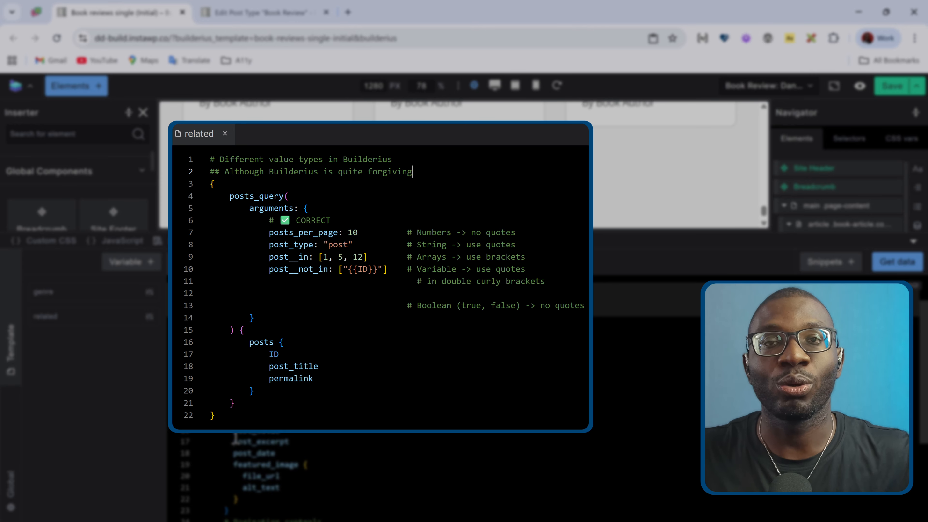
scroll(235, 475, up, 1)
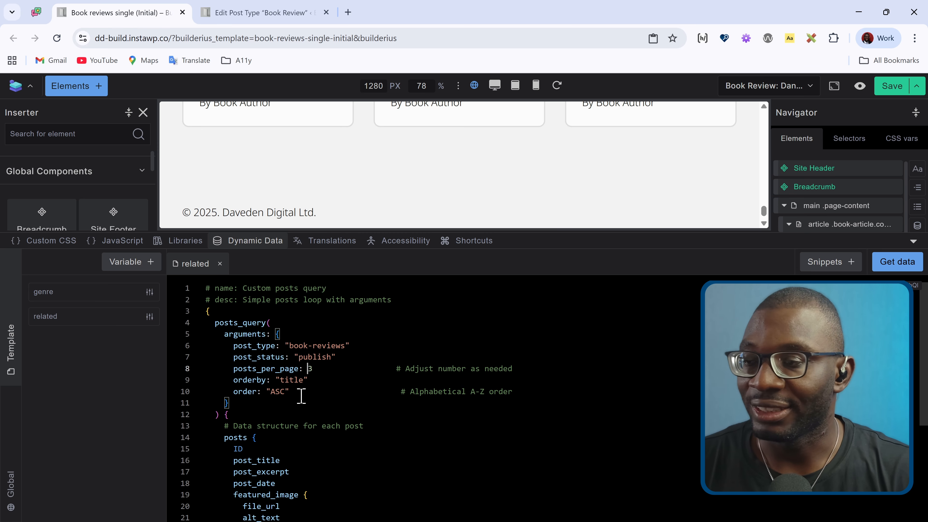
Step: Open the WP_Query::parse_query() page of the WordPress developer reference in a new browser tab and look through its parameters
scroll(356, 385, down, 2)
scroll(328, 381, up, 2)
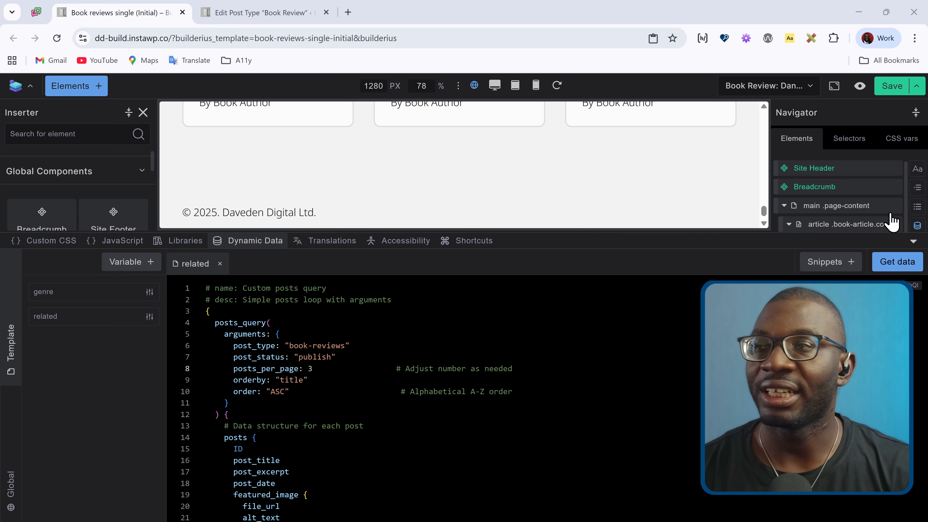
click(348, 13)
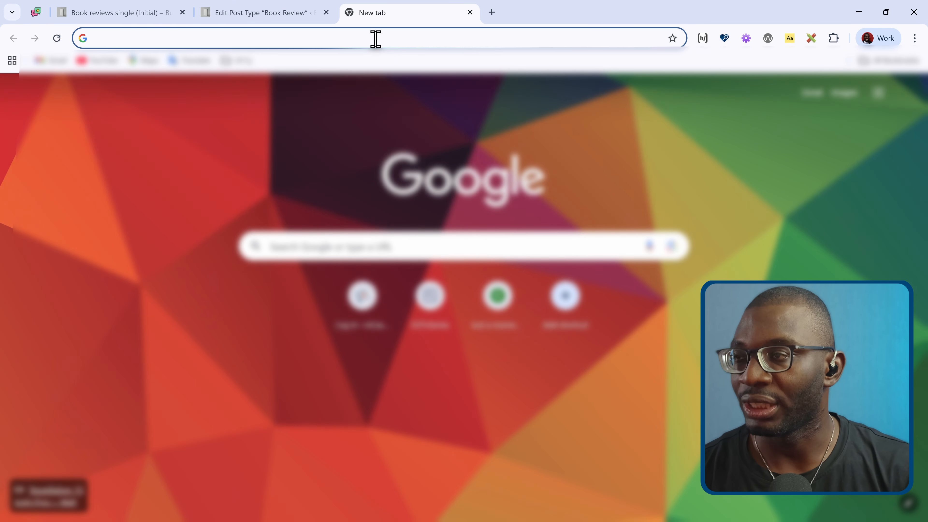
click(375, 38)
text(https://developer.wordpress.org/reference/classes/wp_query/parse_query/)
key(Return)
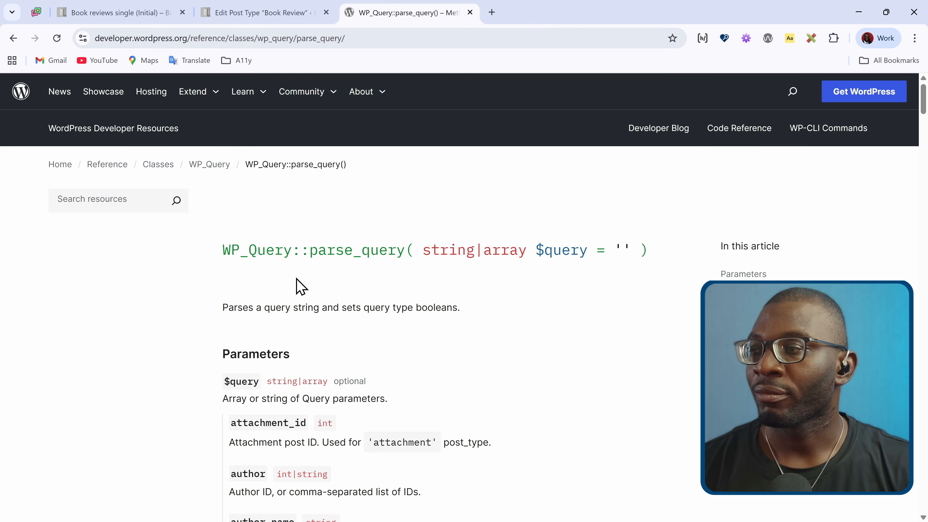
scroll(271, 281, down, 3)
scroll(275, 307, down, 4)
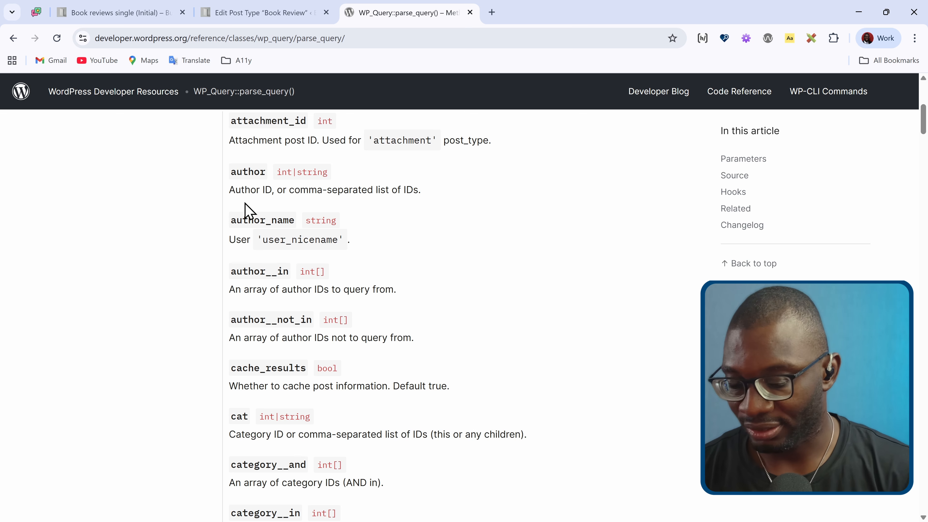
Step: Search the reference page for "posts_per" and read the description of the posts_per_page parameter
key(ctrl+f)
text(posts)
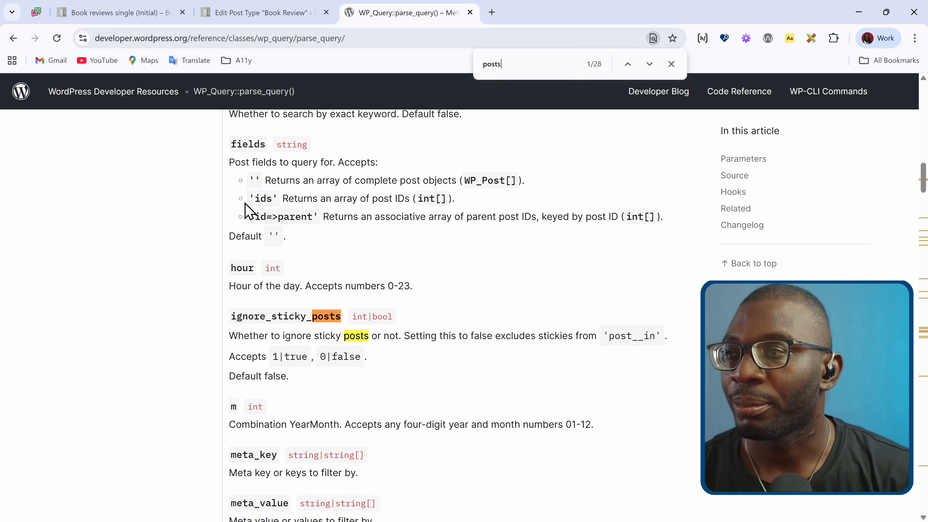
text(_per)
scroll(331, 329, down, 1)
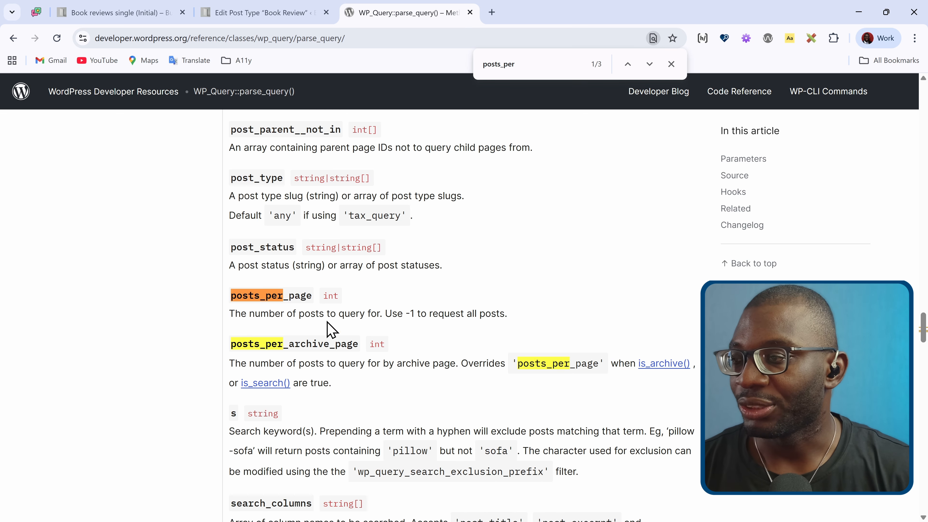
scroll(331, 329, down, 1)
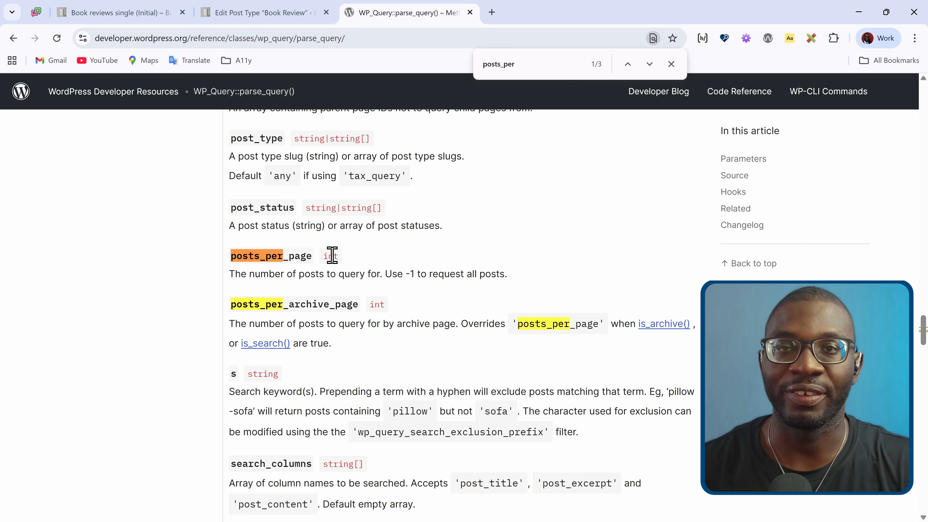
Step: Return to the Builderius template and examine the related query's function, its arguments and the fields it returns for each post
click(117, 12)
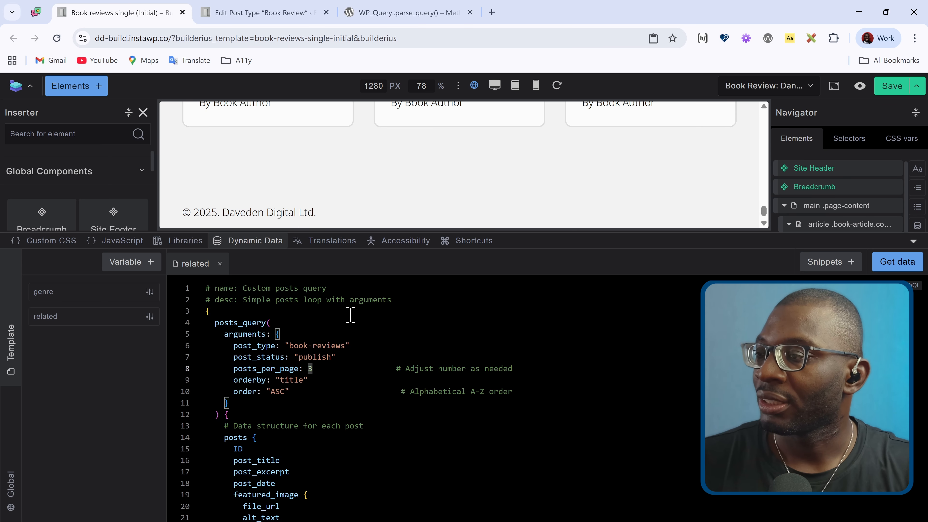
scroll(282, 353, up, 2)
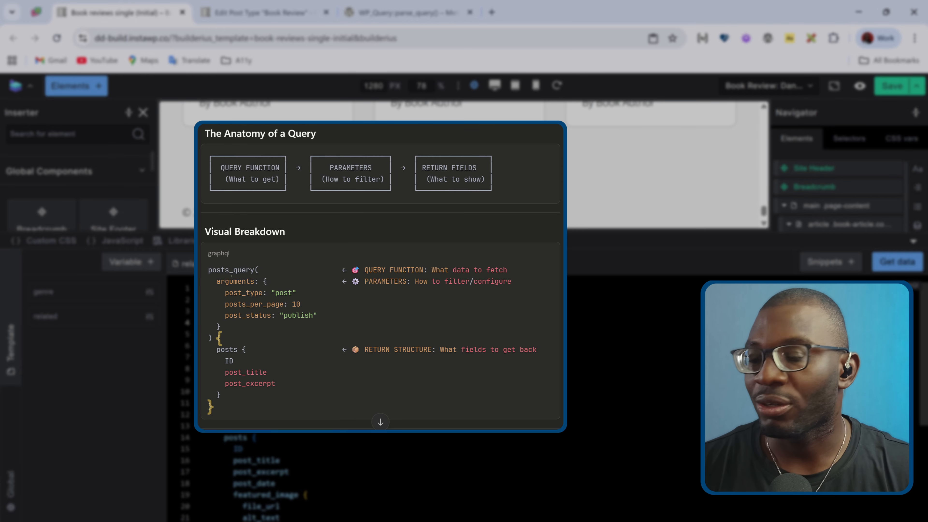
scroll(453, 399, down, 2)
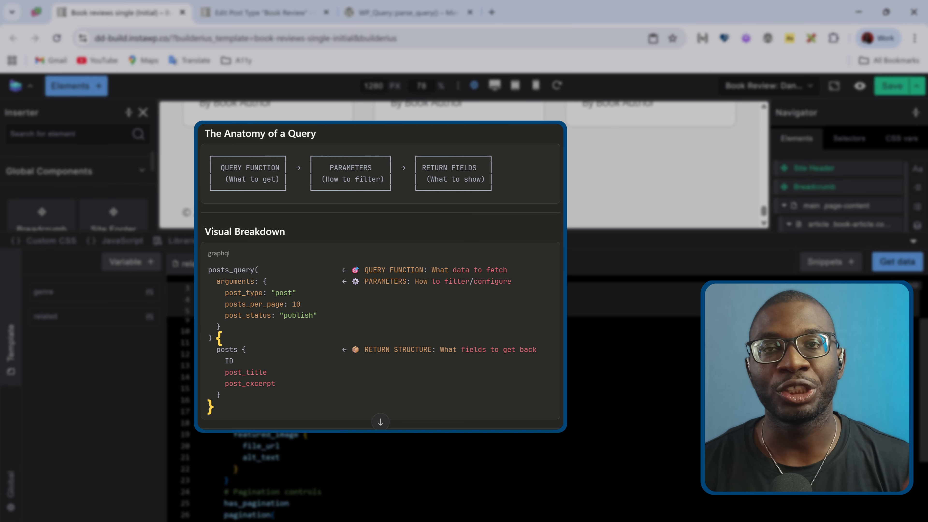
scroll(219, 351, up, 3)
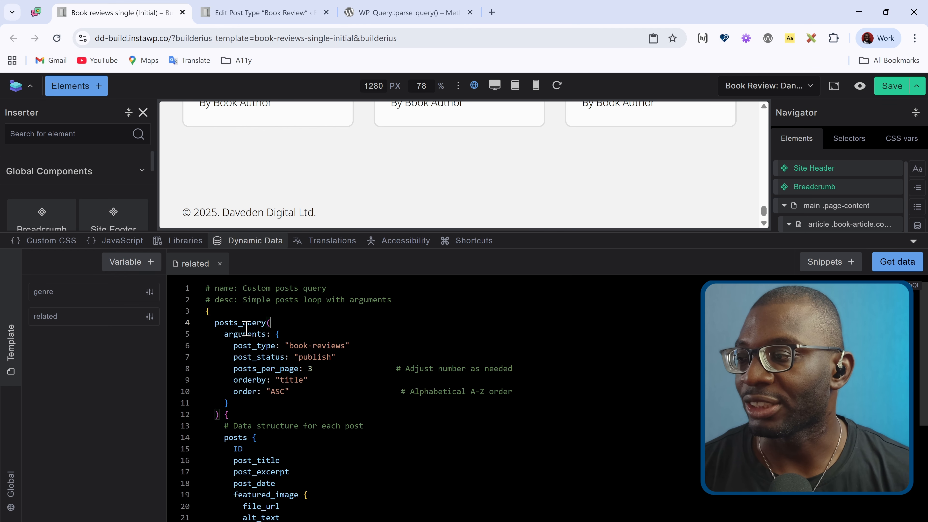
mouse_move(263, 324)
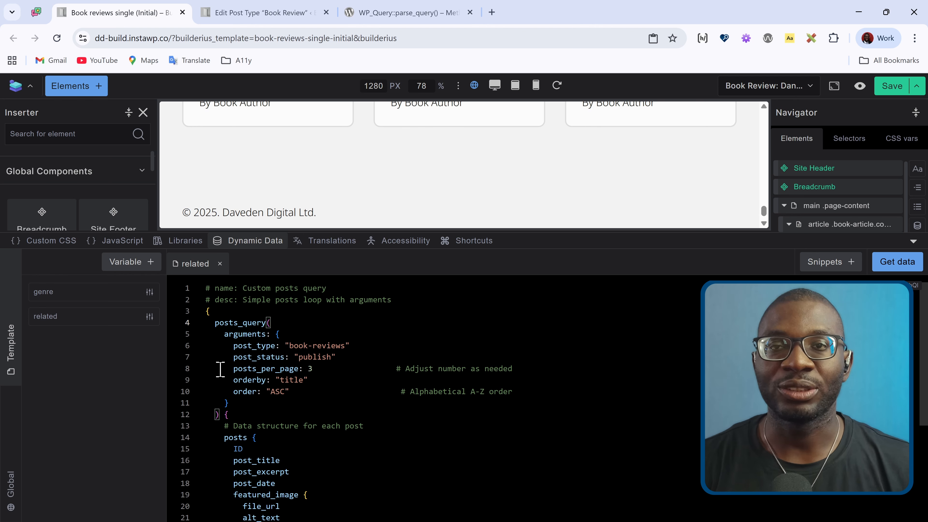
scroll(220, 370, down, 2)
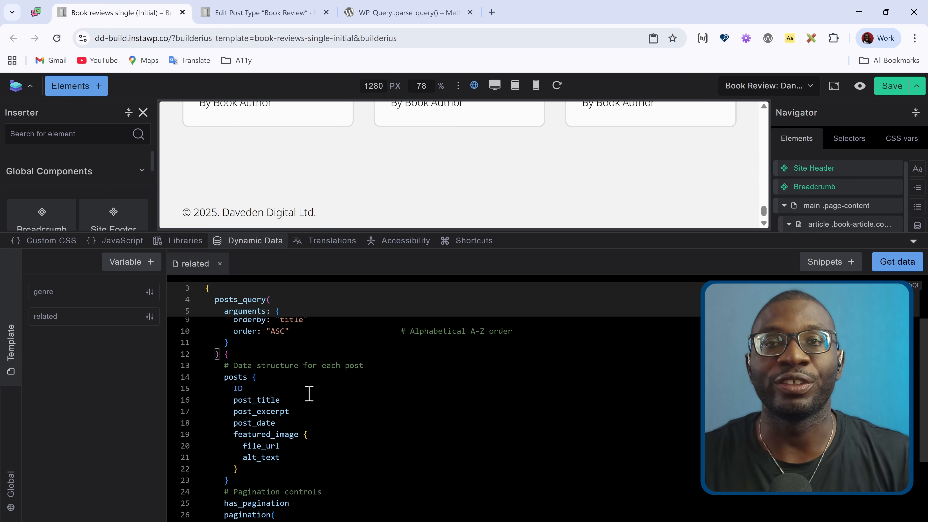
scroll(309, 393, down, 1)
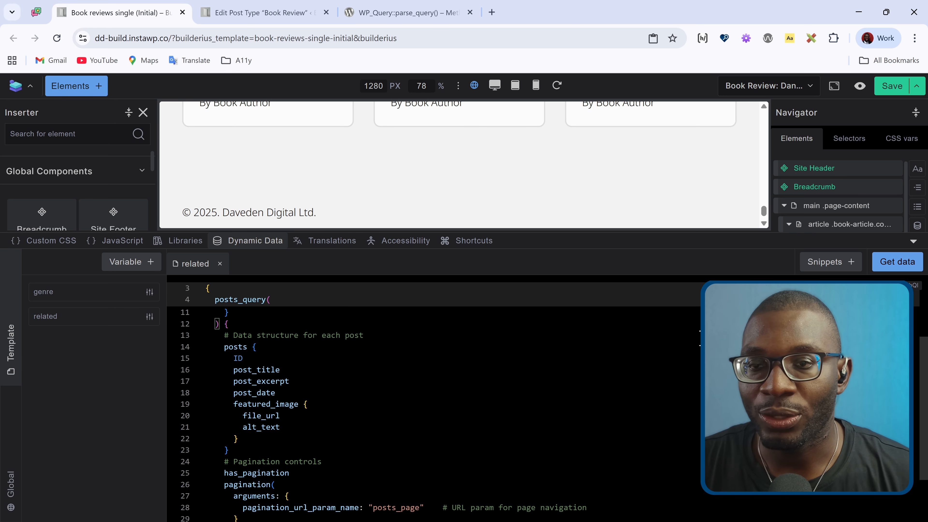
Step: Run the related query and examine the post data it returns
click(897, 262)
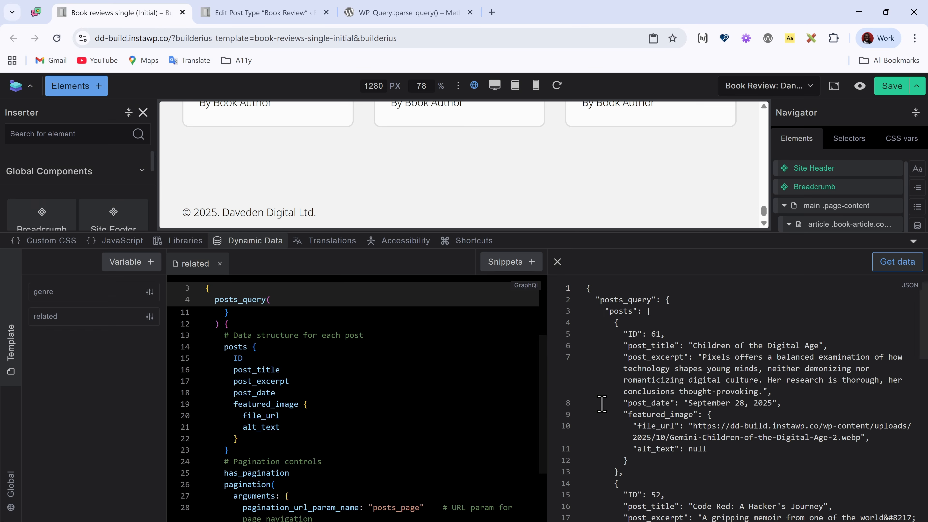
scroll(696, 322, down, 1)
scroll(694, 329, up, 1)
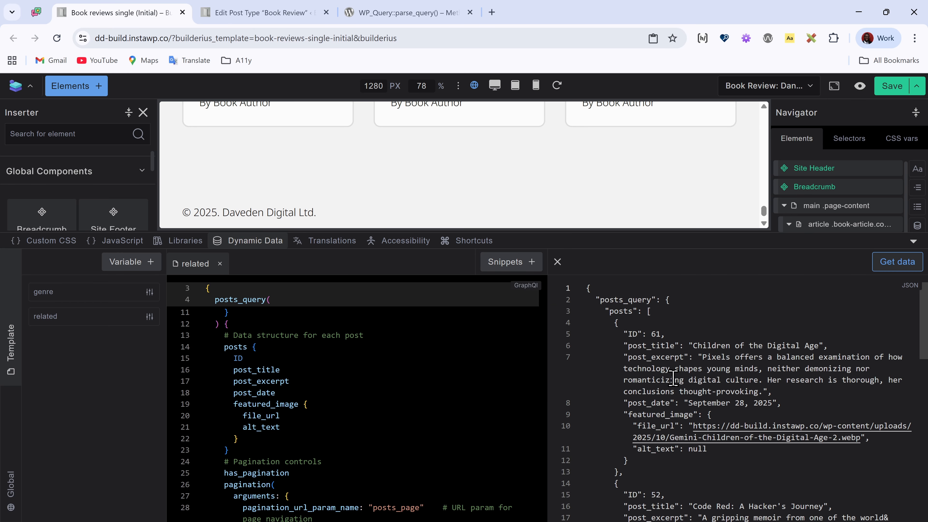
scroll(670, 379, down, 3)
scroll(664, 389, up, 3)
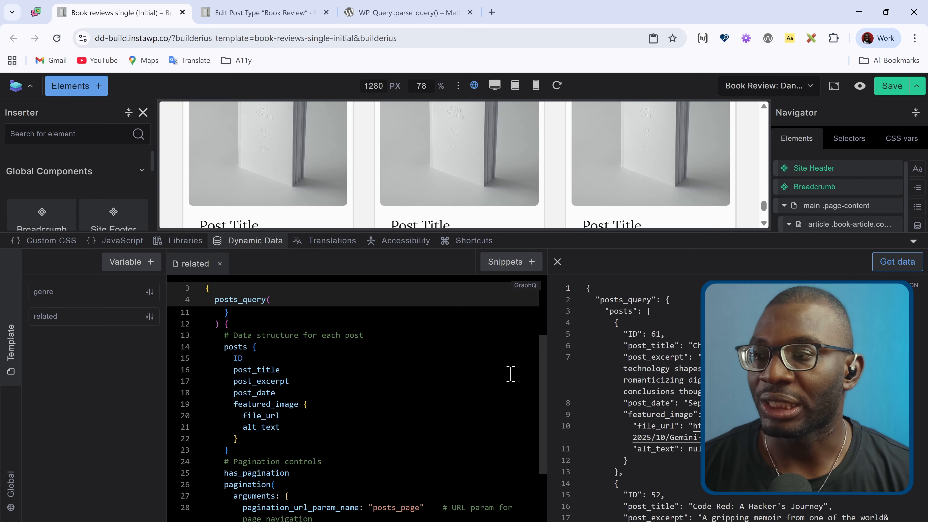
Step: Enlarge the preview to check which fields the "Other books you may like..." cards need, and give the code editor its space back
scroll(493, 178, down, 2)
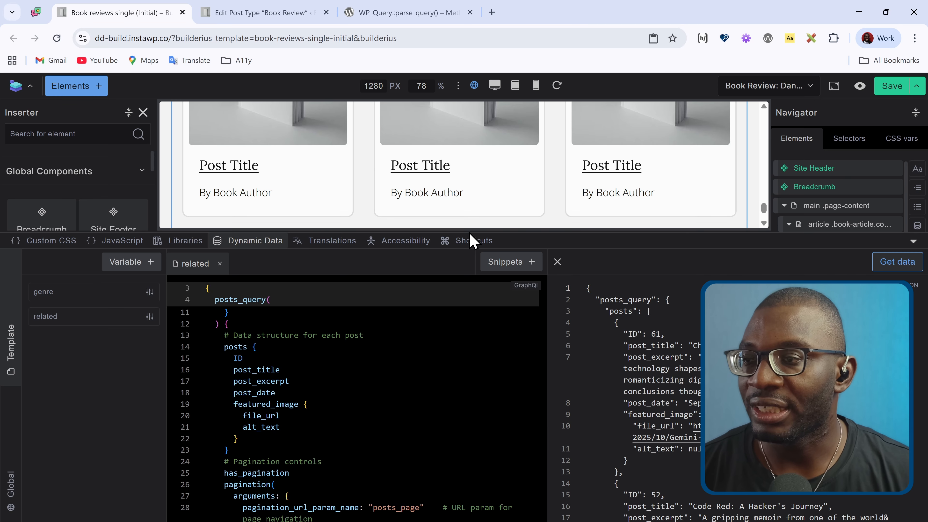
drag(472, 220, 466, 367)
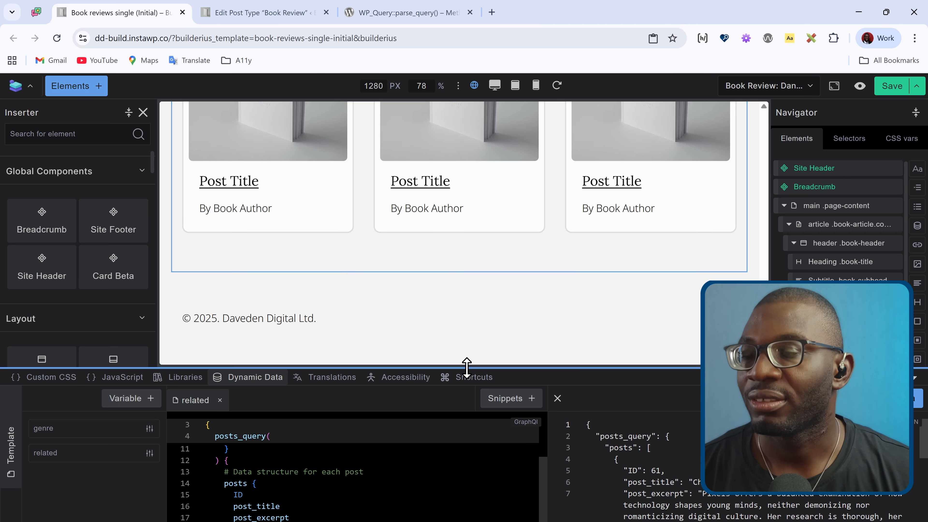
scroll(446, 263, up, 3)
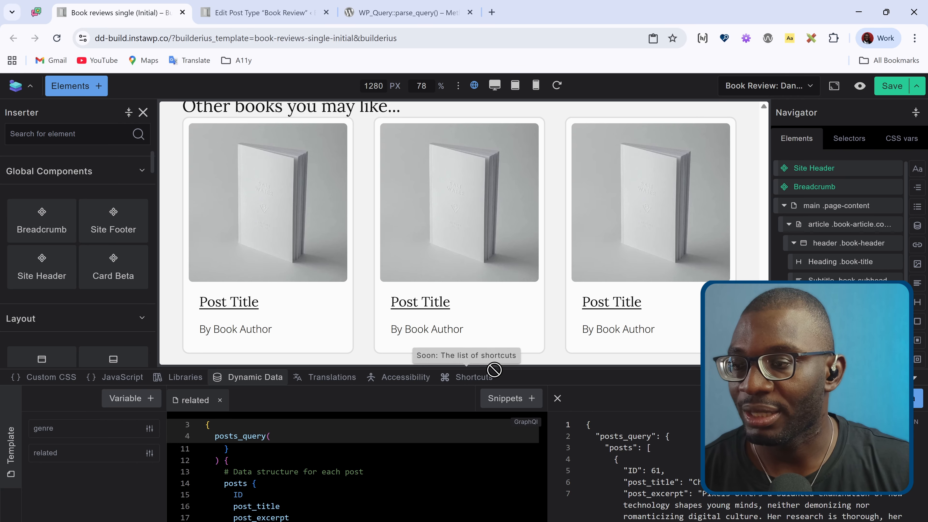
drag(495, 368, 516, 201)
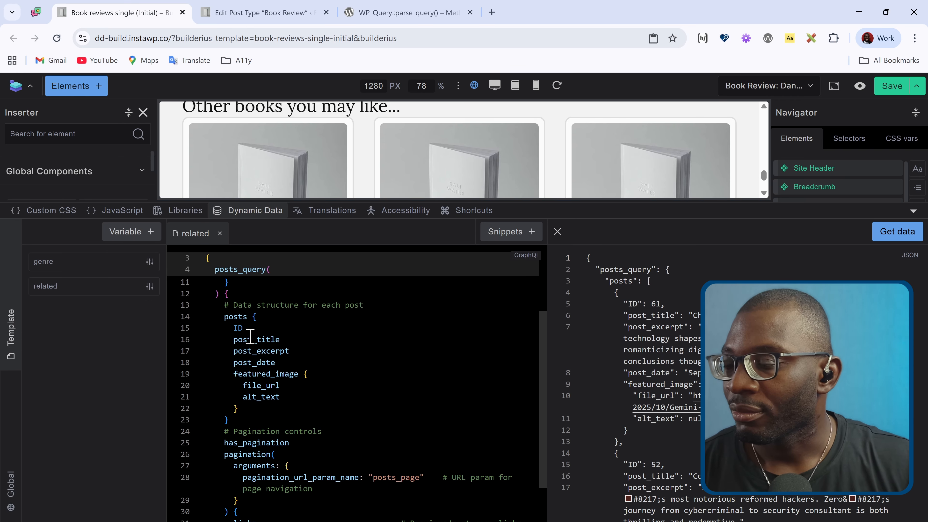
Step: Remove the post_excerpt and post_date fields from the query's posts block
drag(295, 352, 203, 353)
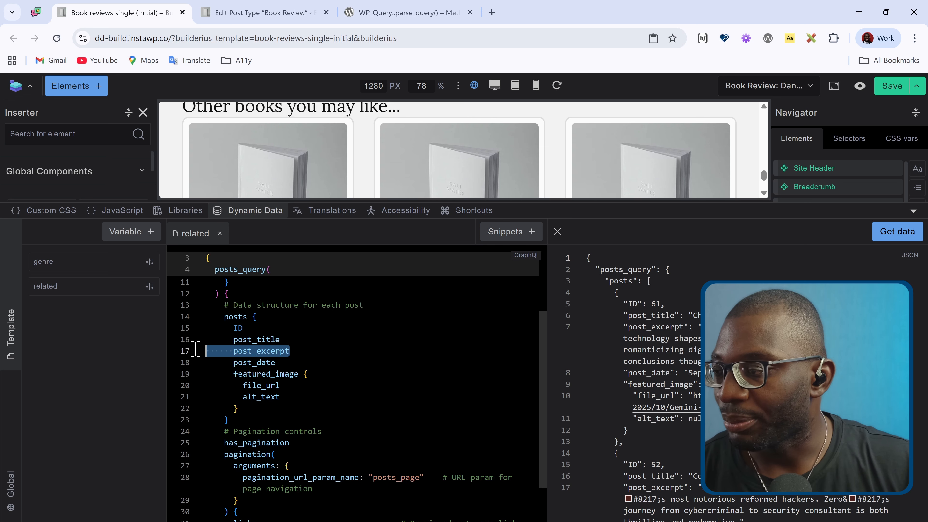
key(BackSpace)
key(BackSpace)
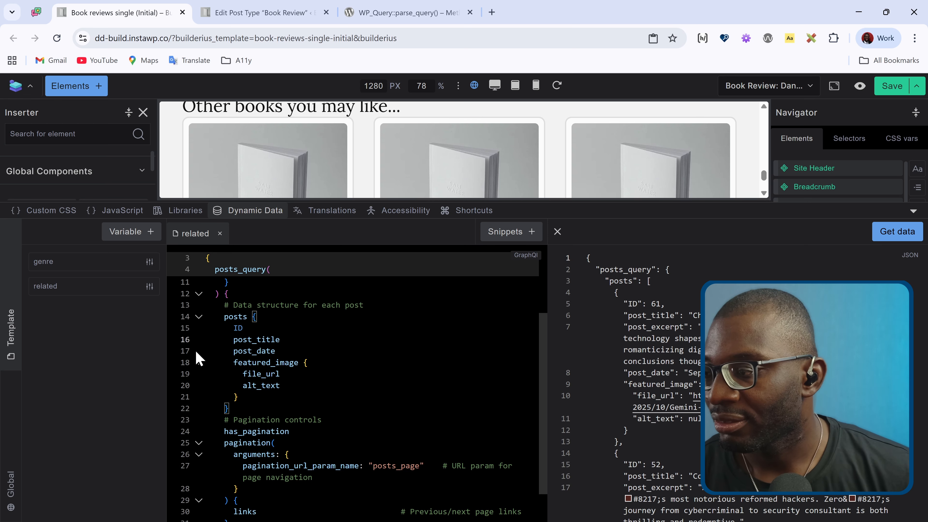
drag(306, 351, 183, 361)
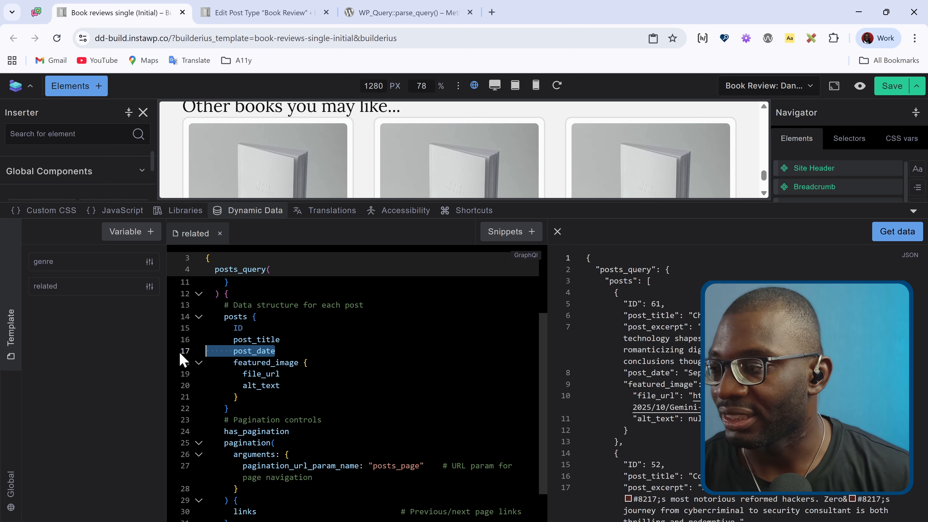
key(BackSpace)
key(BackSpace)
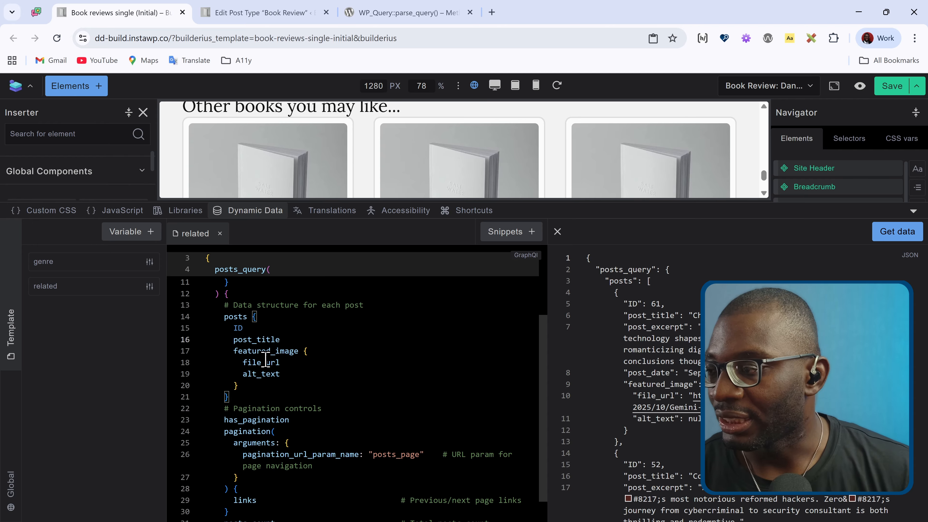
Step: Add a metabox_value field below the featured_image block and remove its option_name argument, leaving only field_id
click(262, 386)
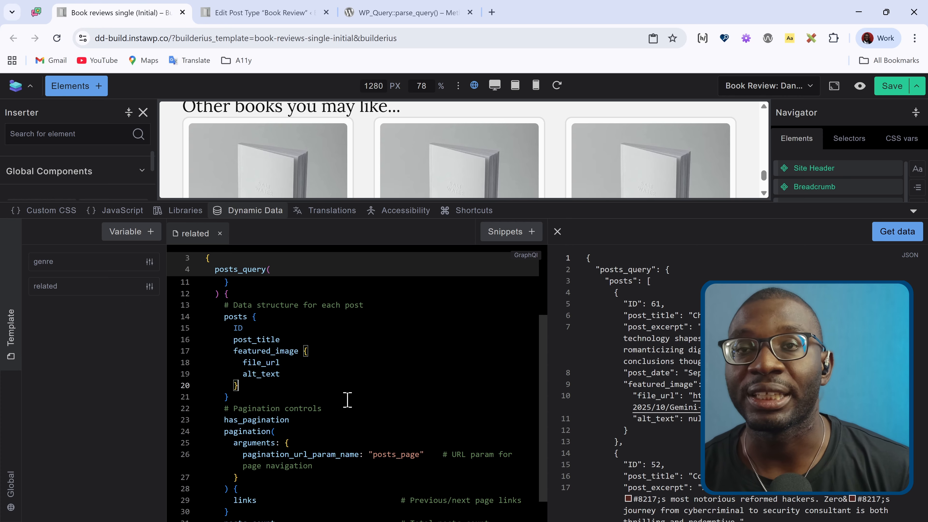
key(Return)
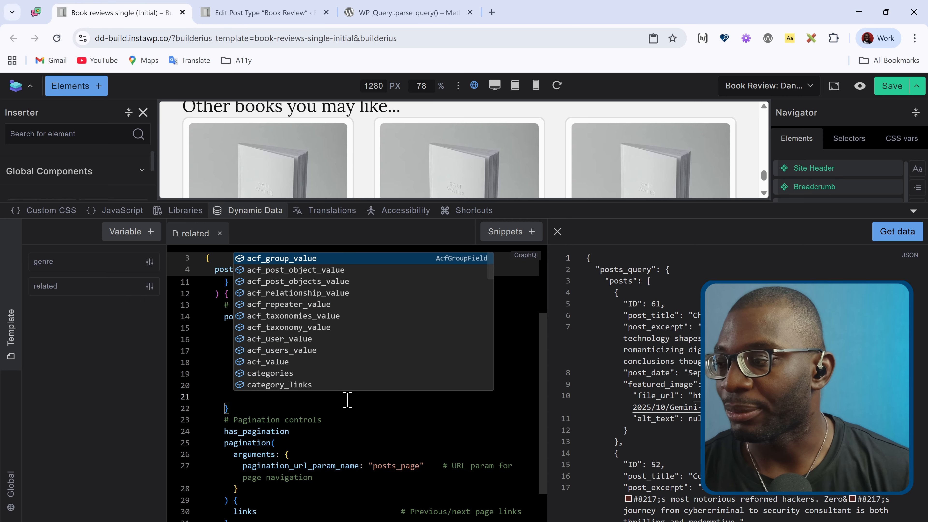
text(metabox)
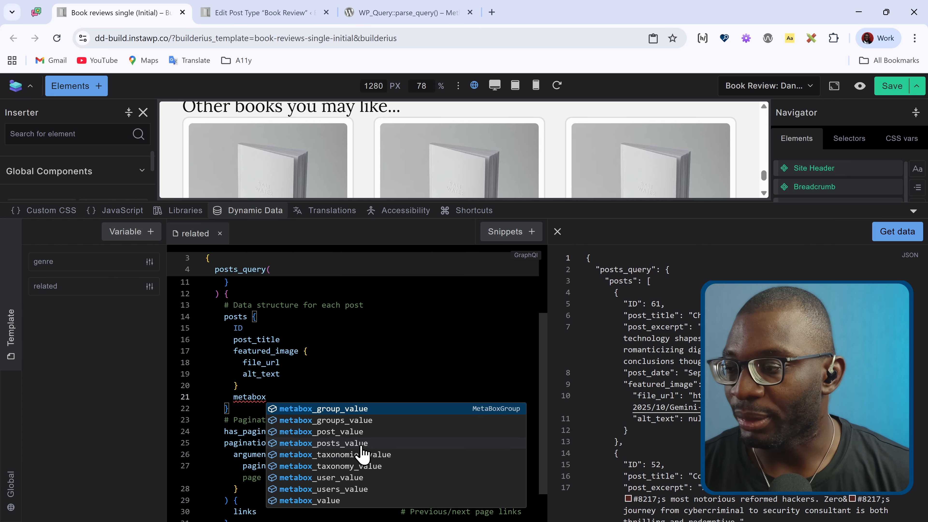
click(349, 501)
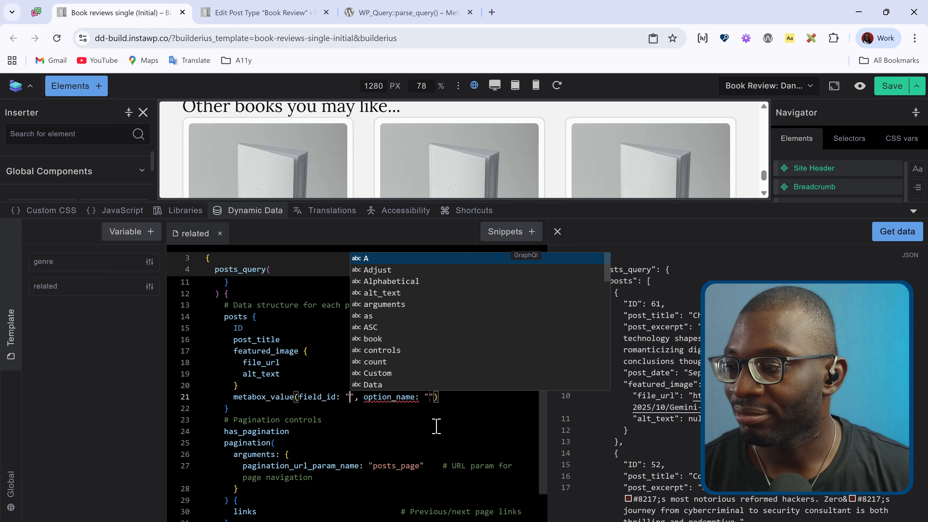
click(355, 397)
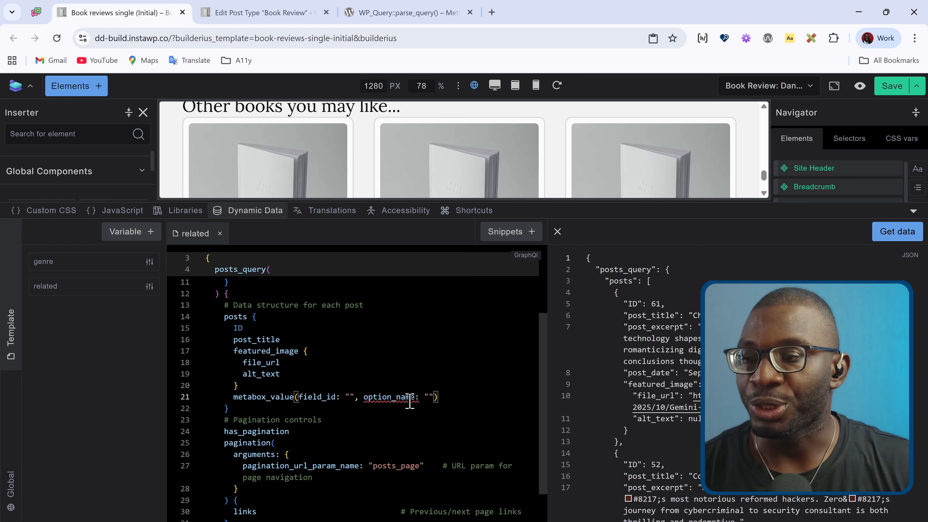
mouse_move(409, 401)
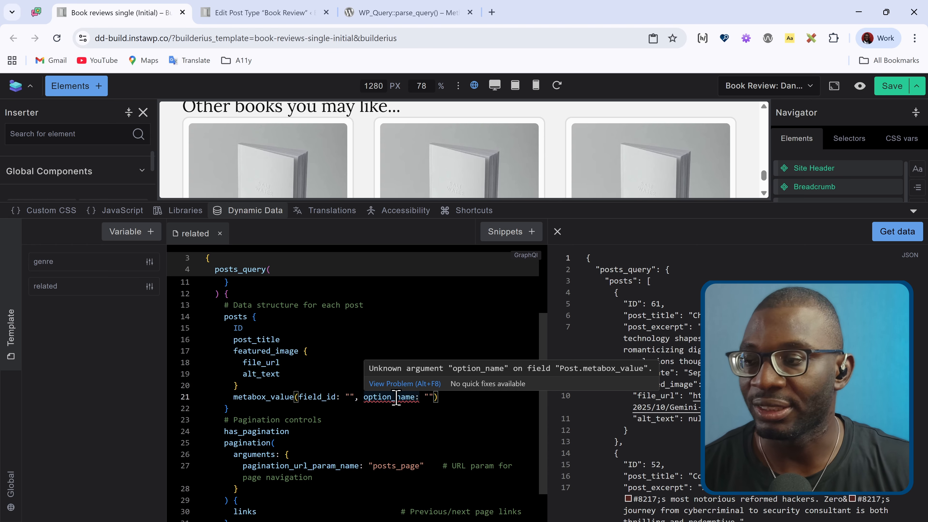
drag(353, 396, 434, 397)
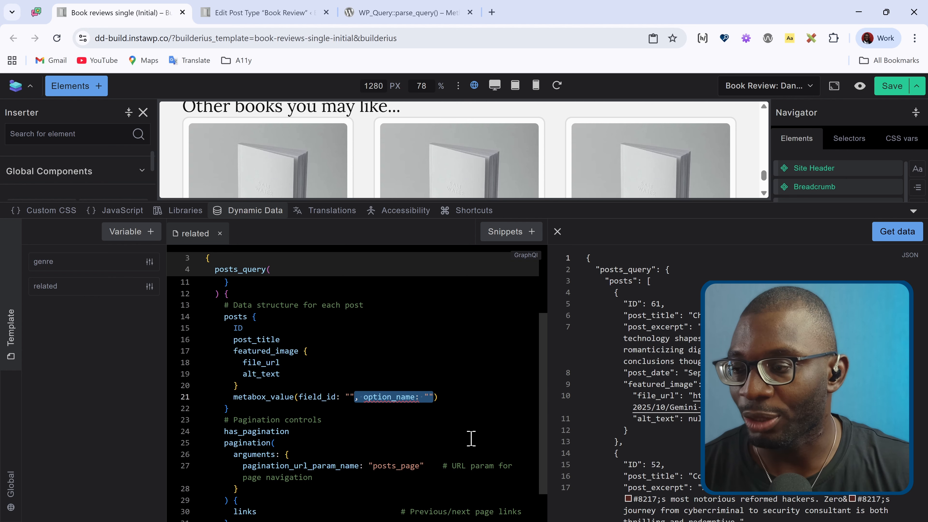
key(BackSpace)
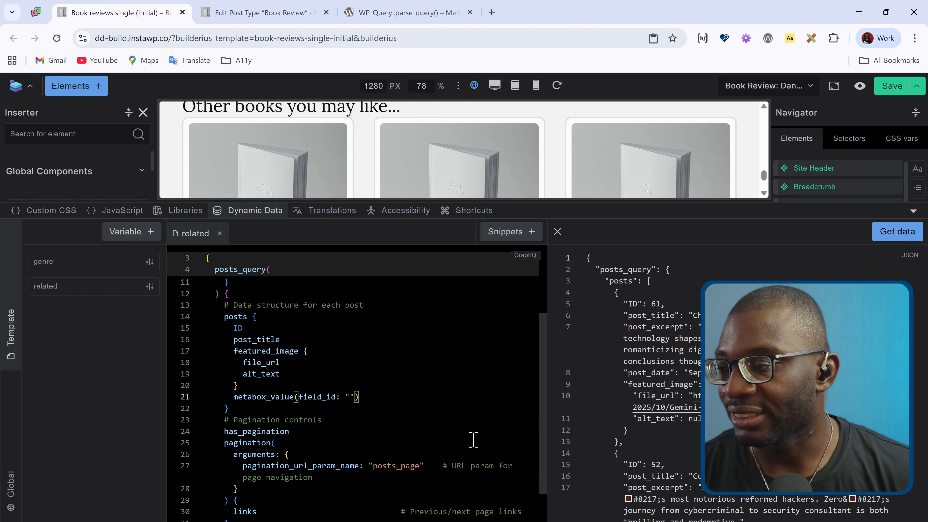
Step: Switch to the Meta Box admin page, find its custom fields through the command search, and open the Book Reviews field group
click(350, 397)
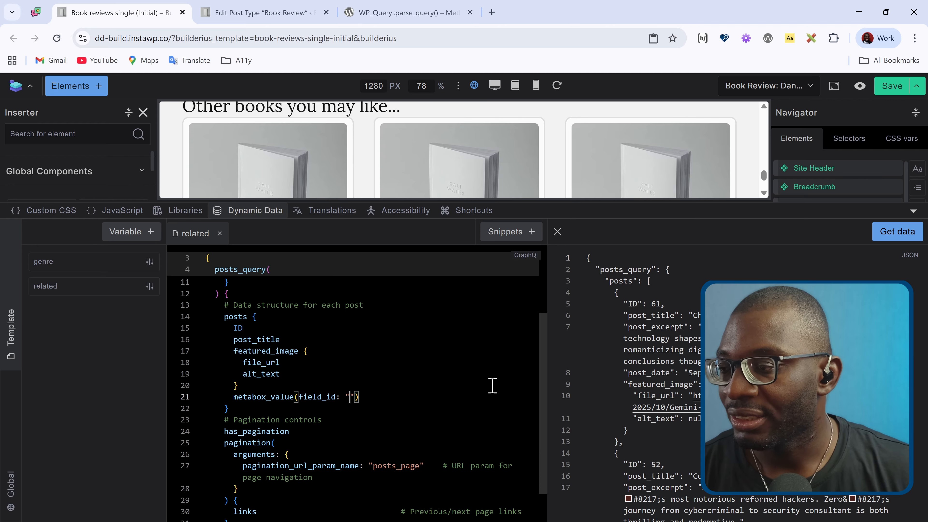
click(235, 15)
scroll(177, 334, down, 2)
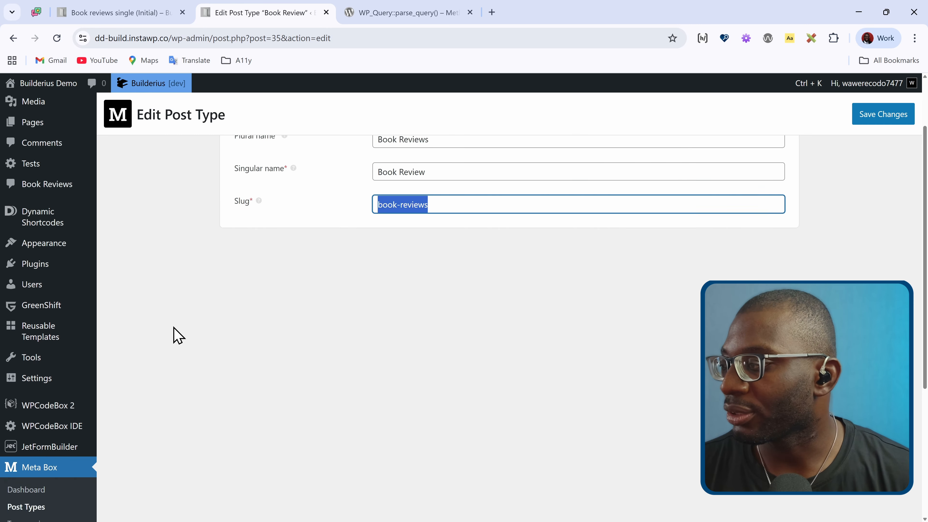
scroll(177, 335, down, 1)
key(ctrl+k)
text(c)
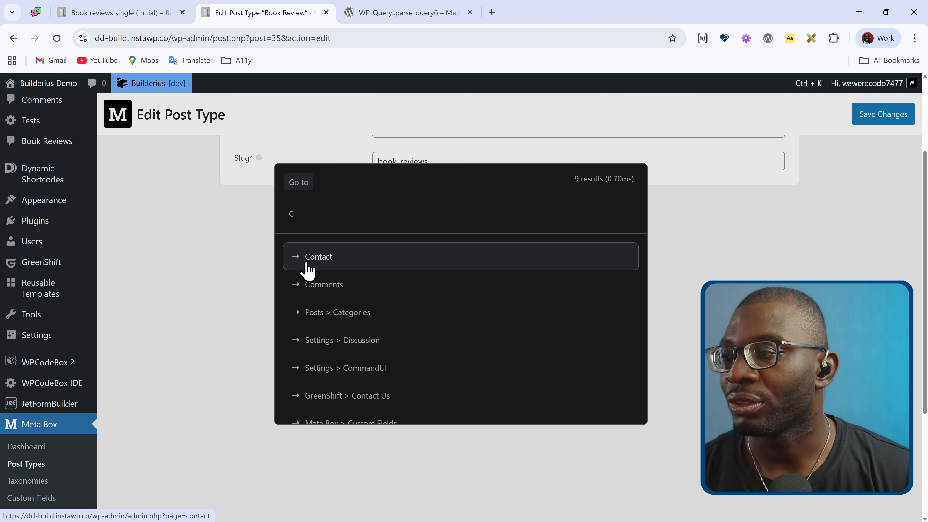
text(ustom)
click(307, 270)
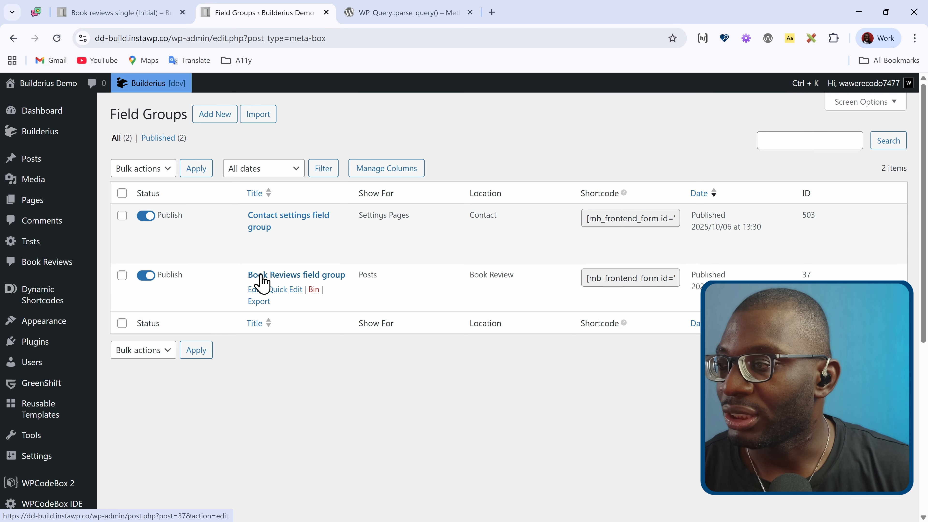
click(328, 282)
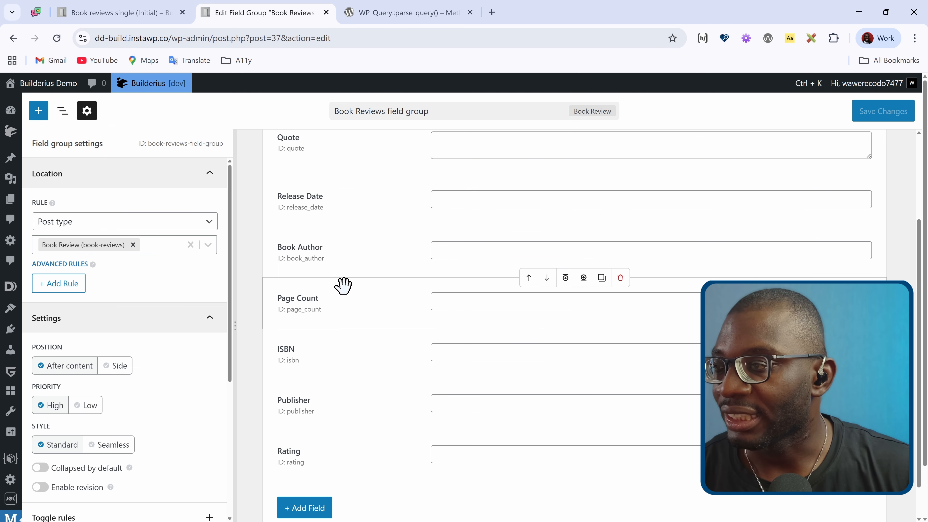
Step: Copy the Book Author field's ID, book_author, into the field_id argument of metabox_value in the Builderius query, and run the query
click(310, 261)
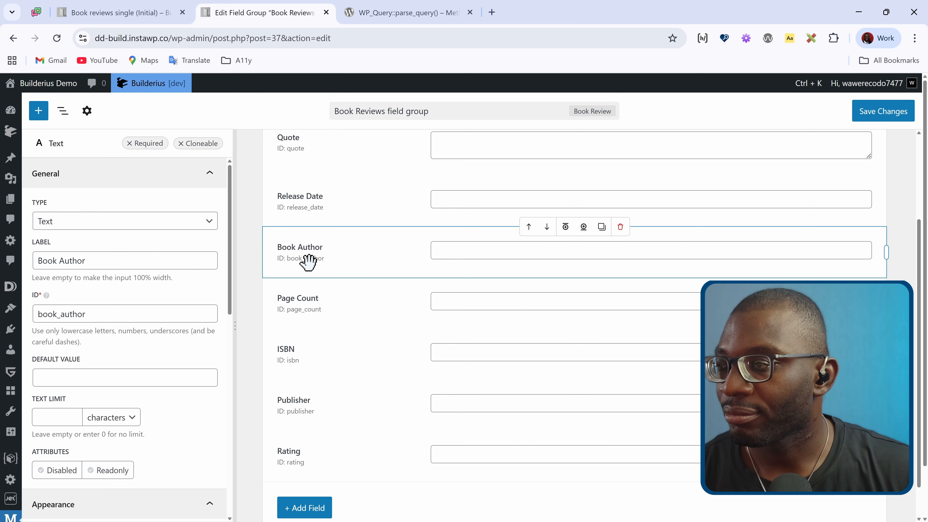
double_click(309, 259)
key(ctrl+c)
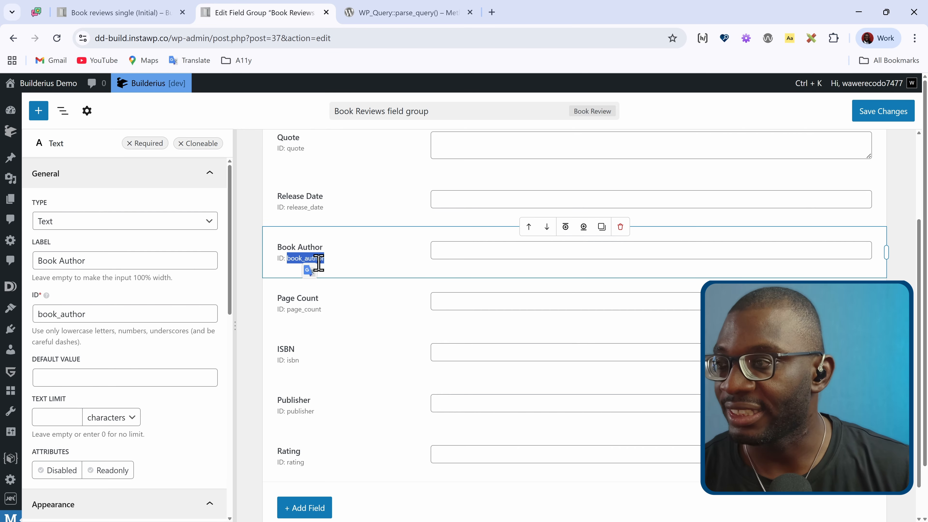
click(117, 13)
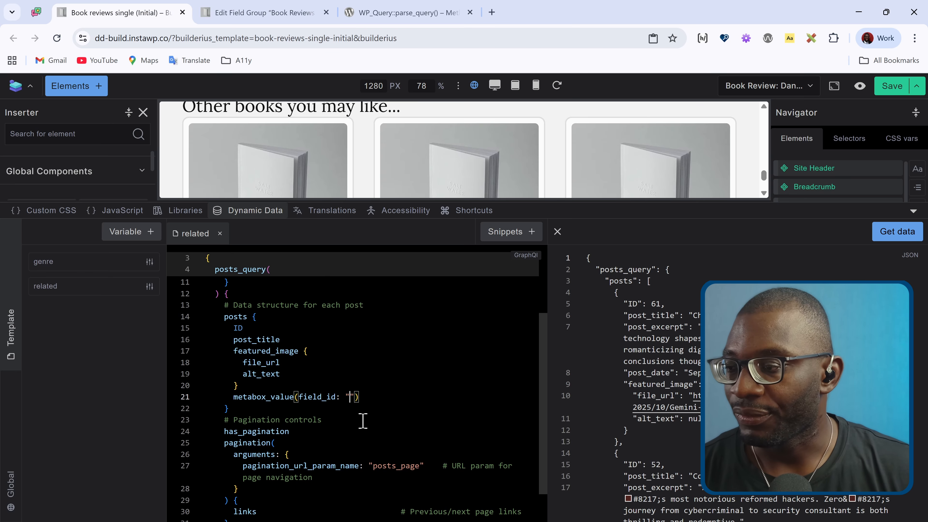
key(ctrl+v)
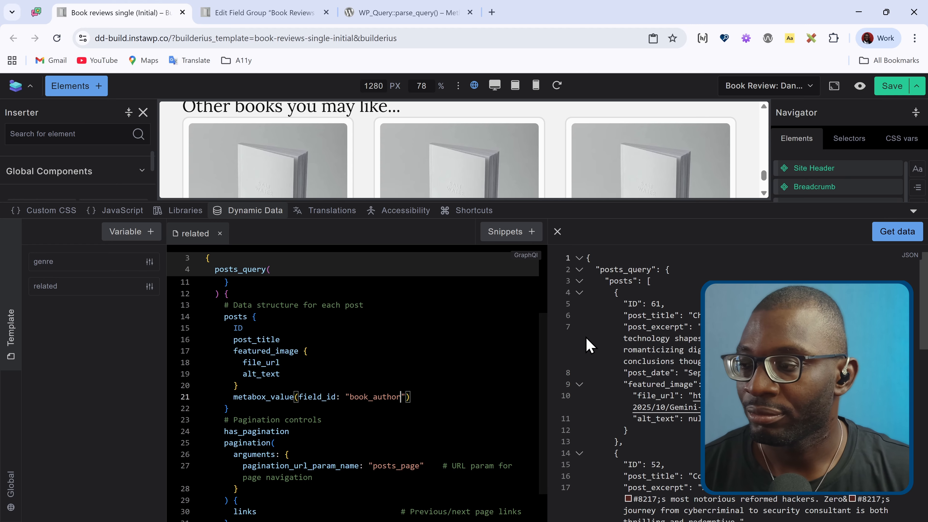
click(887, 236)
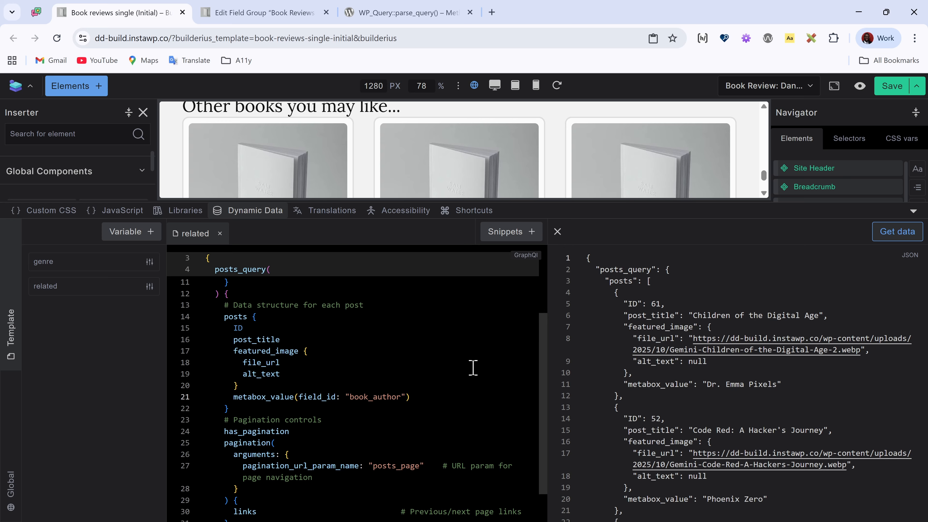
Step: Delete the pagination controls section from the related query, including has_pagination, pagination and posts_count, and fetch the data again
scroll(474, 368, down, 1)
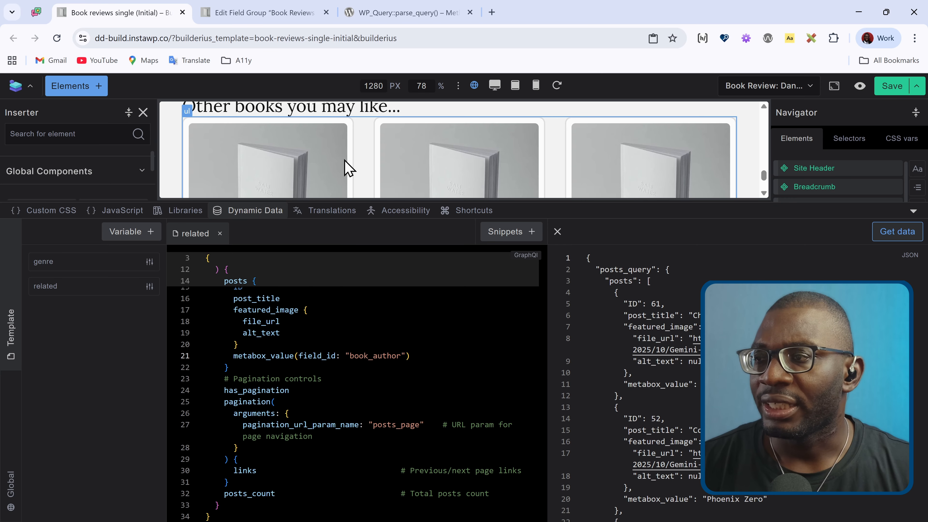
scroll(345, 161, down, 2)
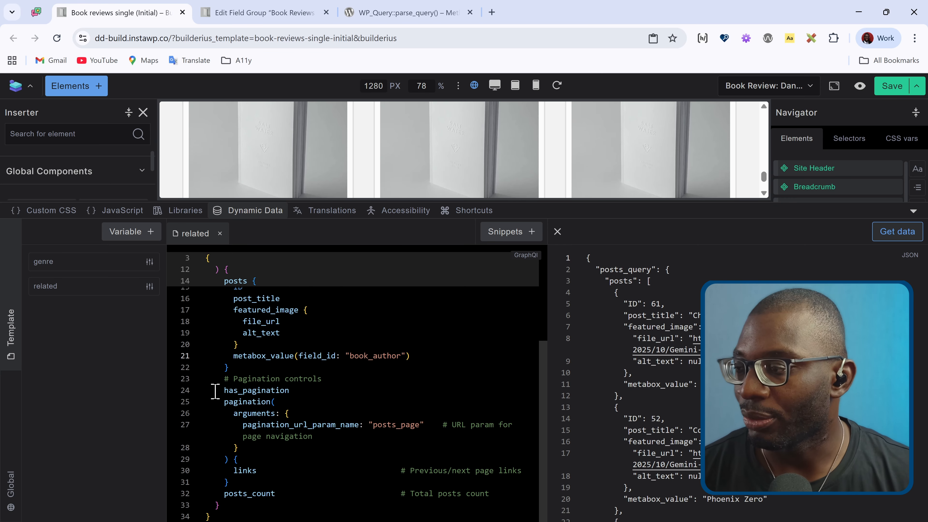
drag(225, 379, 504, 492)
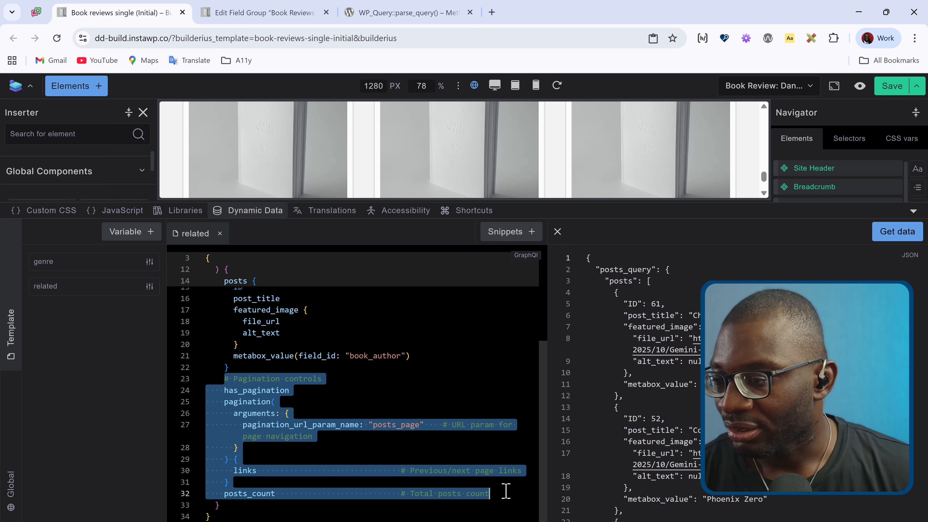
key(BackSpace)
key(BackSpace)
key(BackSpace)
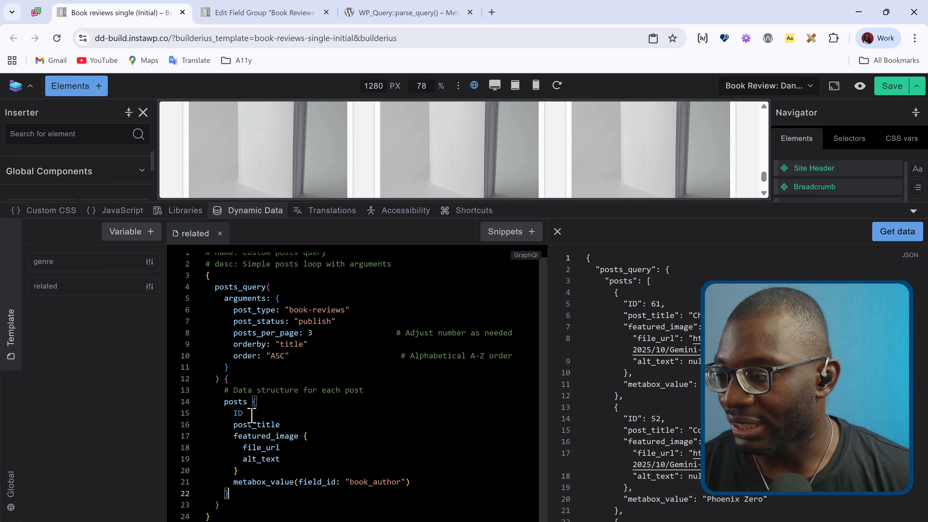
click(222, 506)
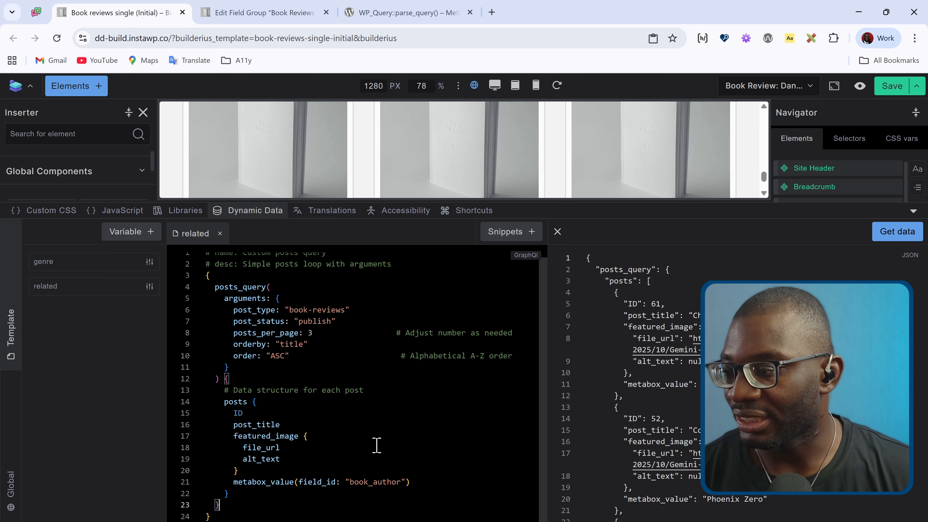
scroll(325, 418, up, 1)
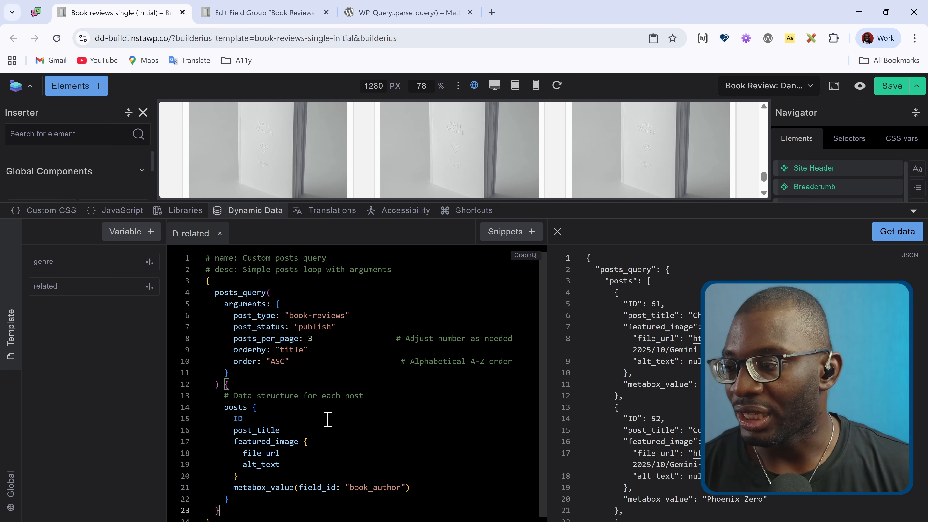
scroll(328, 419, down, 1)
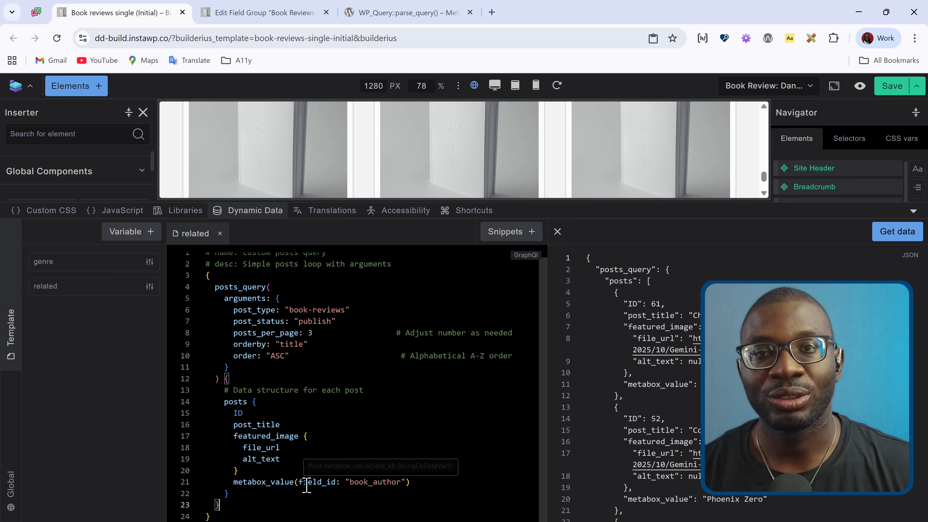
scroll(354, 418, up, 1)
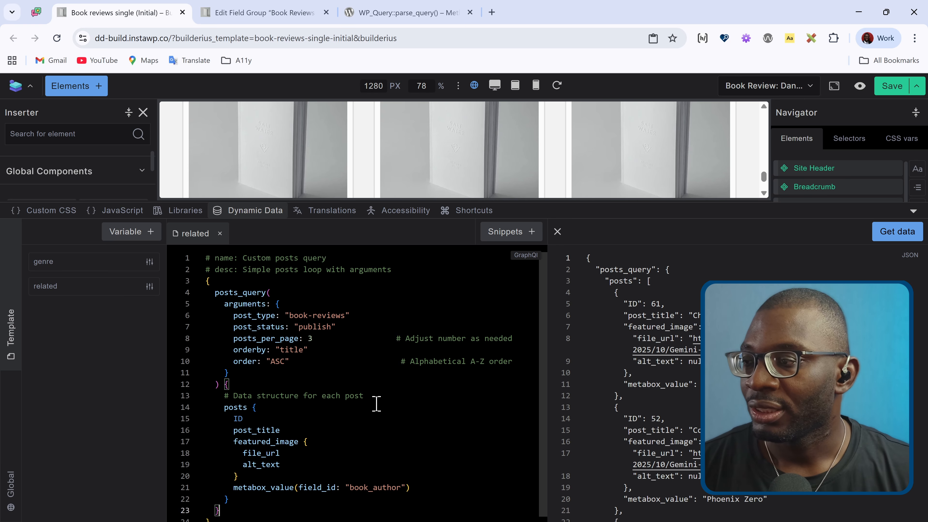
click(886, 236)
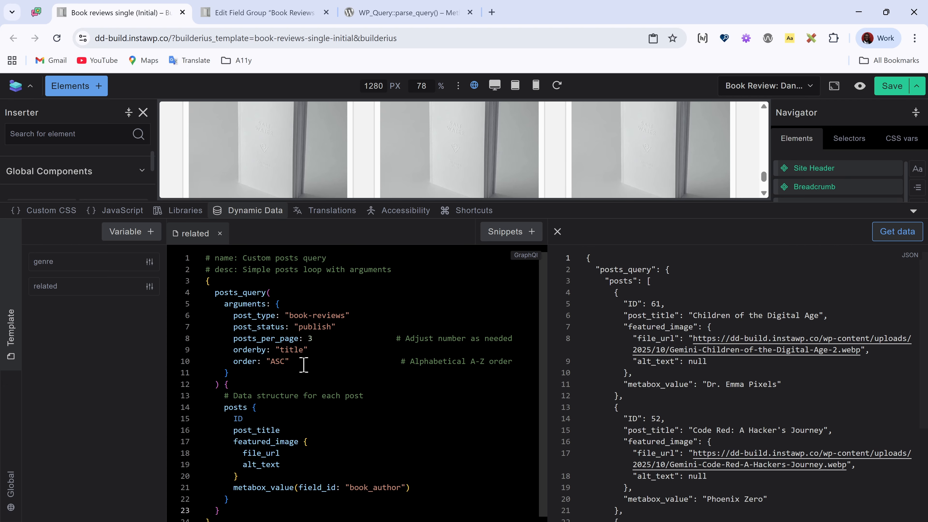
Step: Give the post_title field in the posts block the alias title
double_click(235, 315)
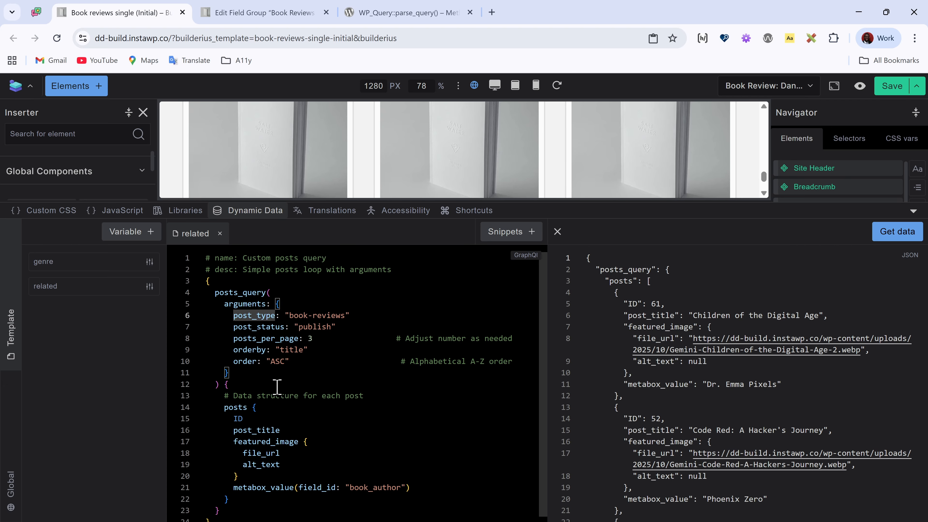
double_click(236, 419)
mouse_move(272, 484)
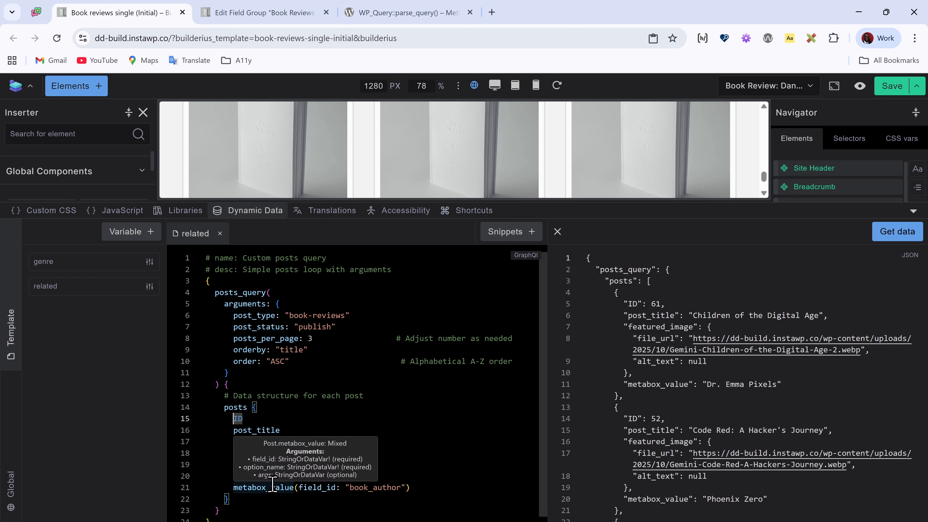
key(Down)
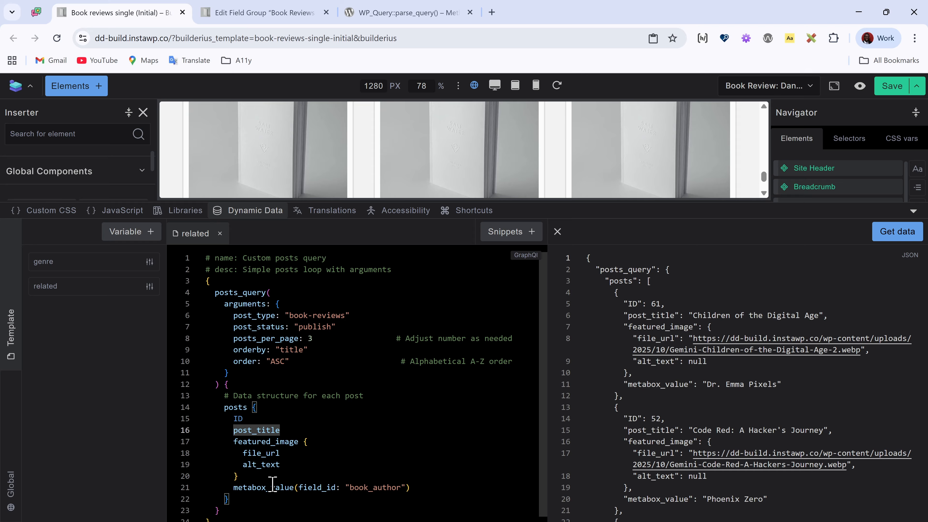
text(title)
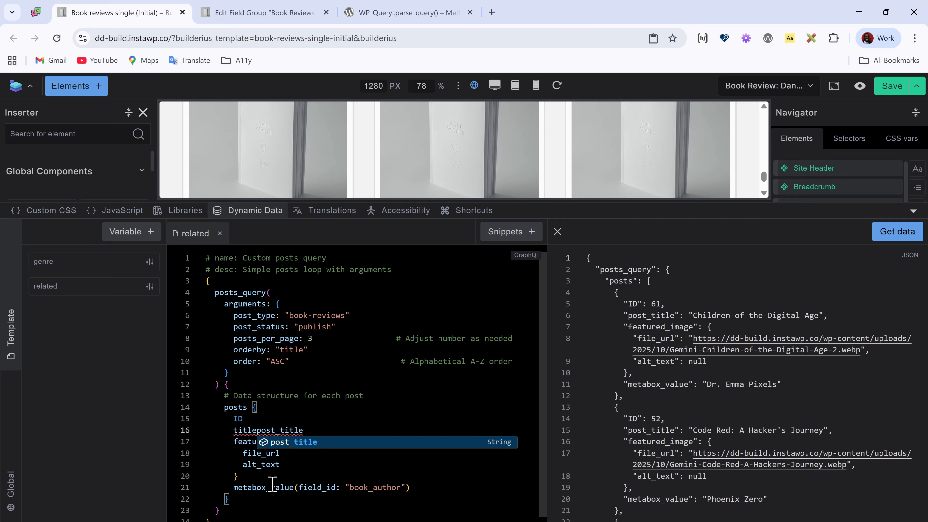
text( :)
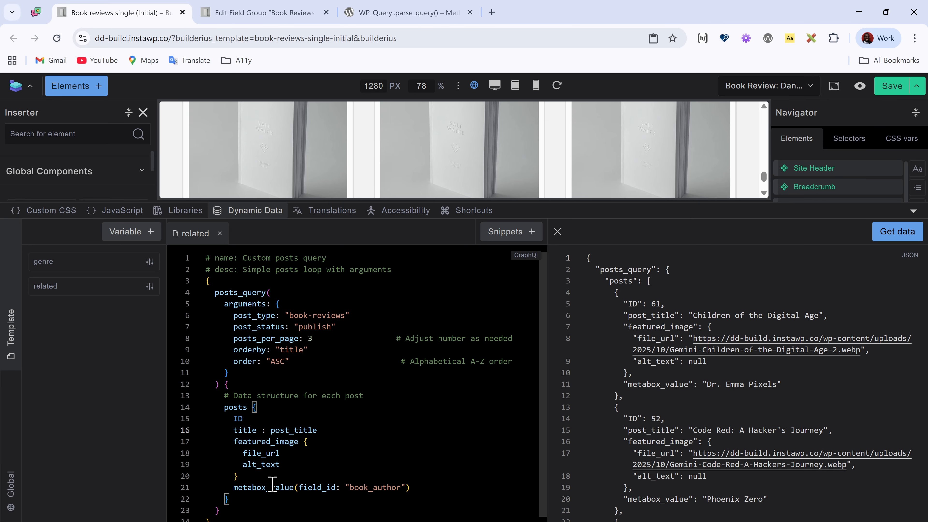
Step: Give the metabox_value field the alias book_author and fetch the query's data again
key(Down)
key(Down)
key(Down)
key(Down)
key(Right)
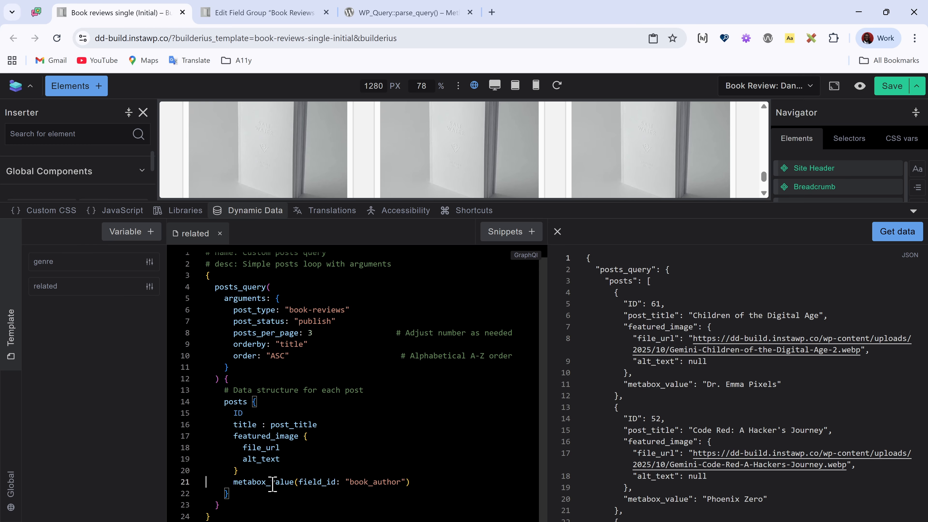
double_click(272, 483)
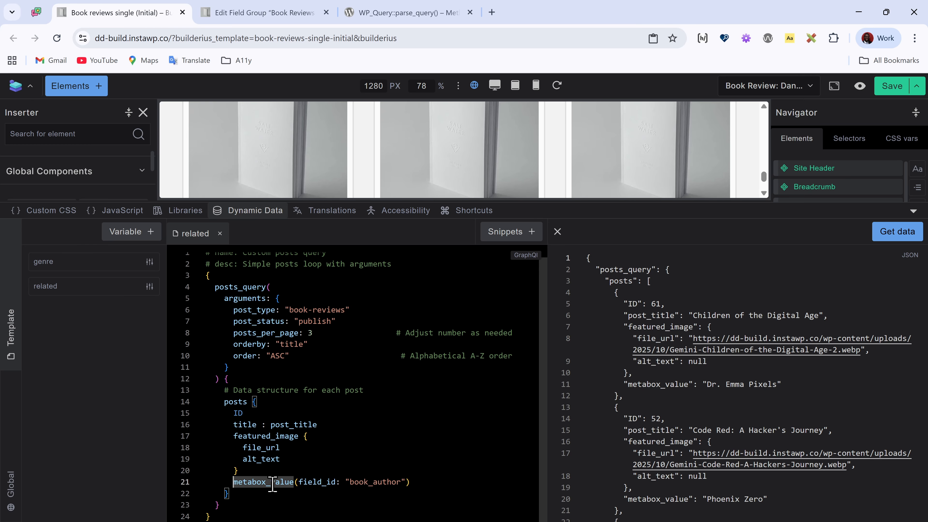
key(Left)
text(book_au)
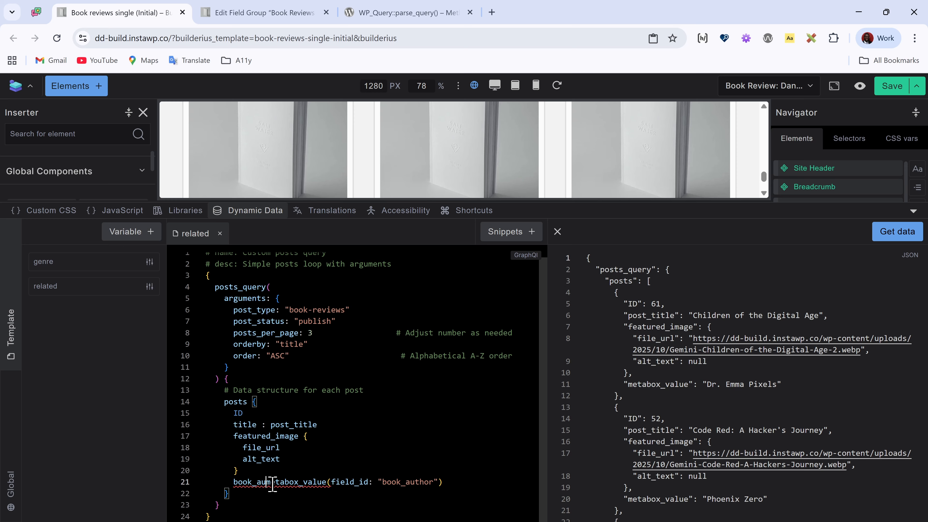
text(thor :)
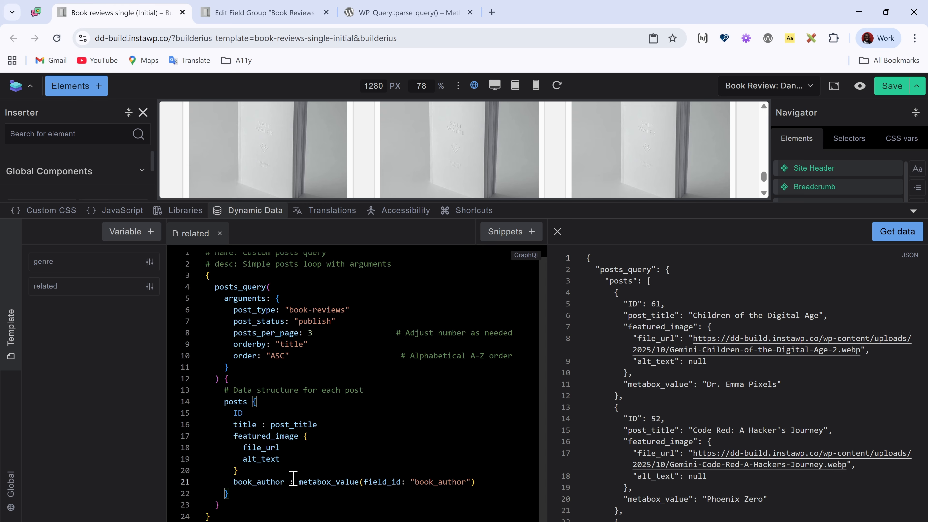
mouse_move(313, 487)
click(896, 234)
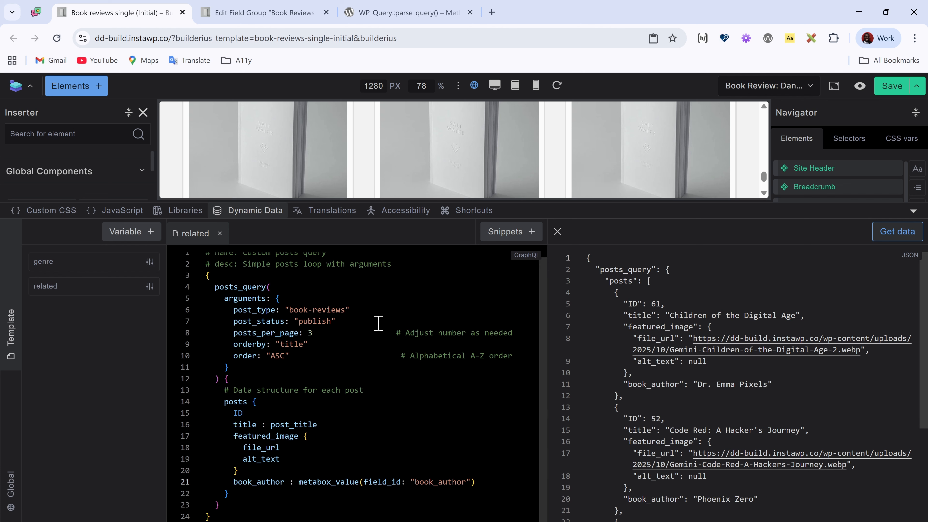
Step: Alias posts_query as reviews and its nested posts block as items
double_click(215, 286)
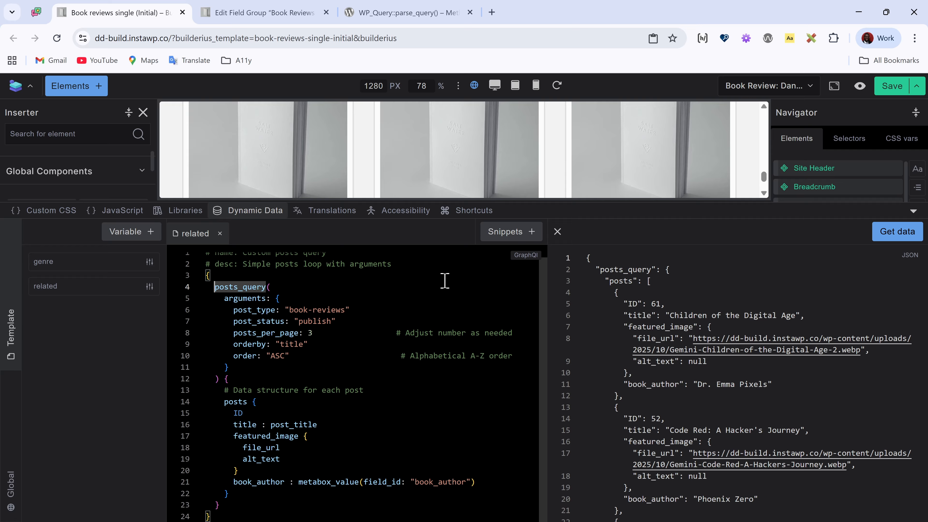
text(reviews :)
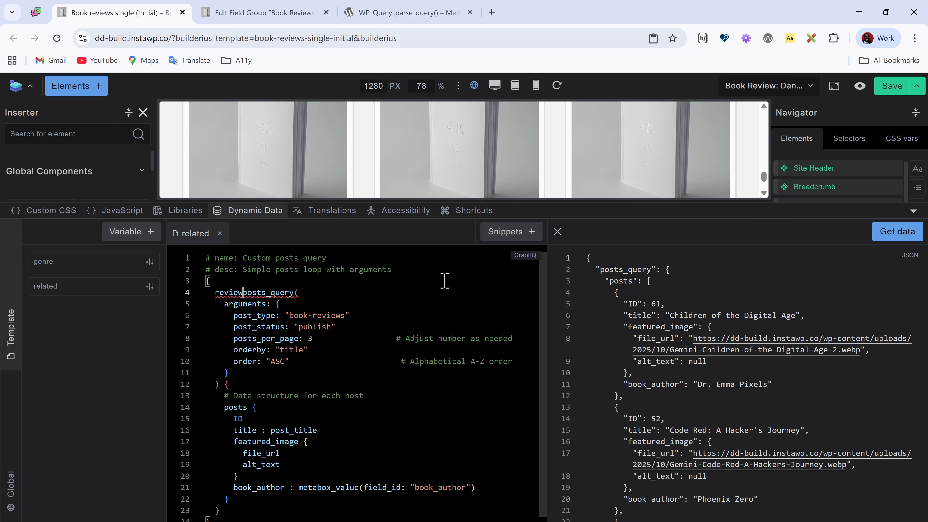
key(Down)
key(Down)
key(Down)
key(Down)
key(Down)
key(Down)
key(Down)
key(Down)
key(Down)
key(Down)
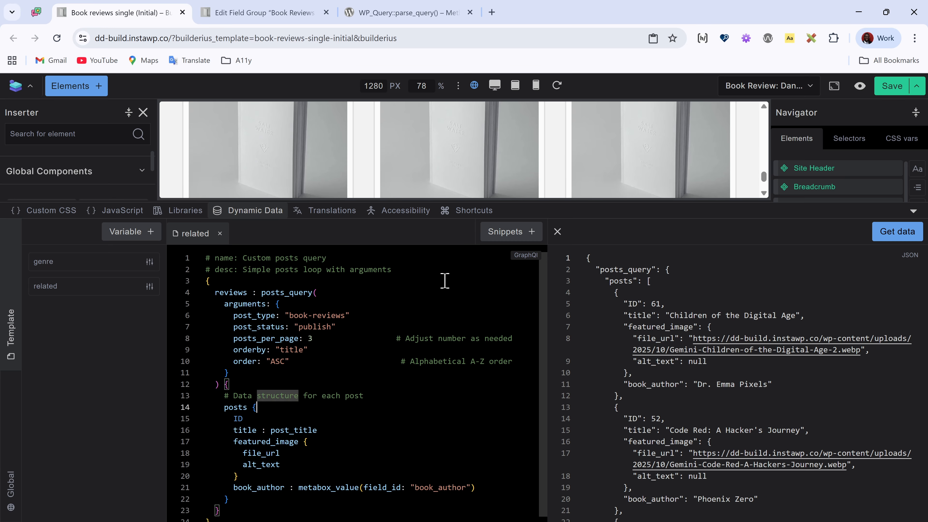
key(Left)
key(Left)
key(Left)
key(Left)
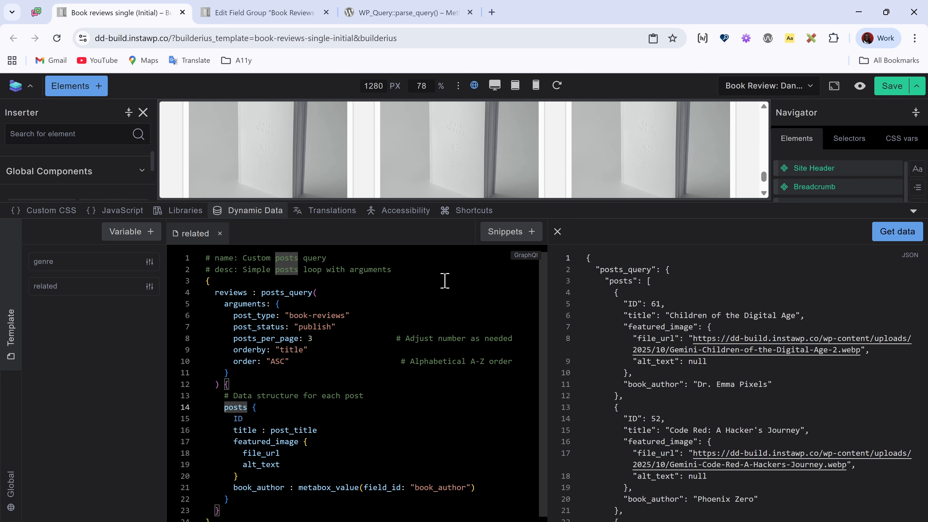
text(items :)
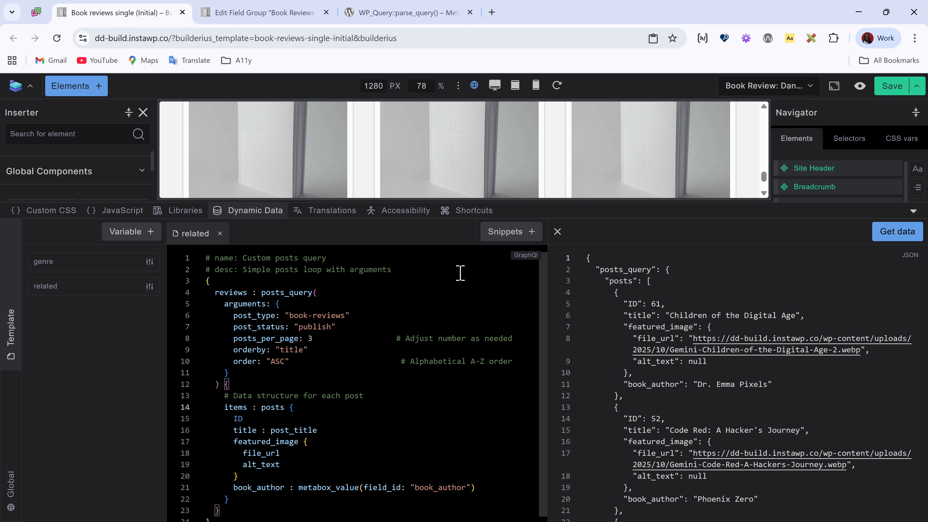
Step: Fetch the related query's data under the new aliases, look through the response and collapse the dynamic data editor
click(918, 238)
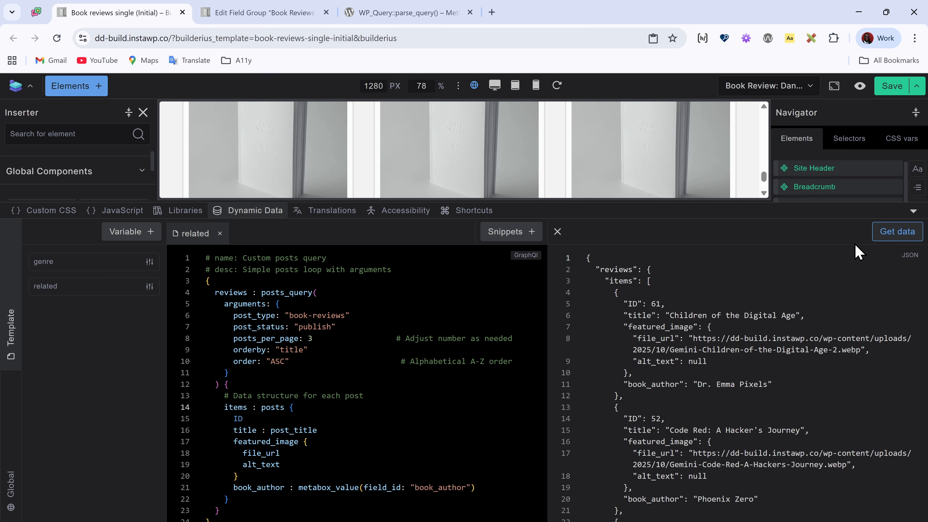
scroll(609, 329, down, 3)
scroll(618, 345, up, 3)
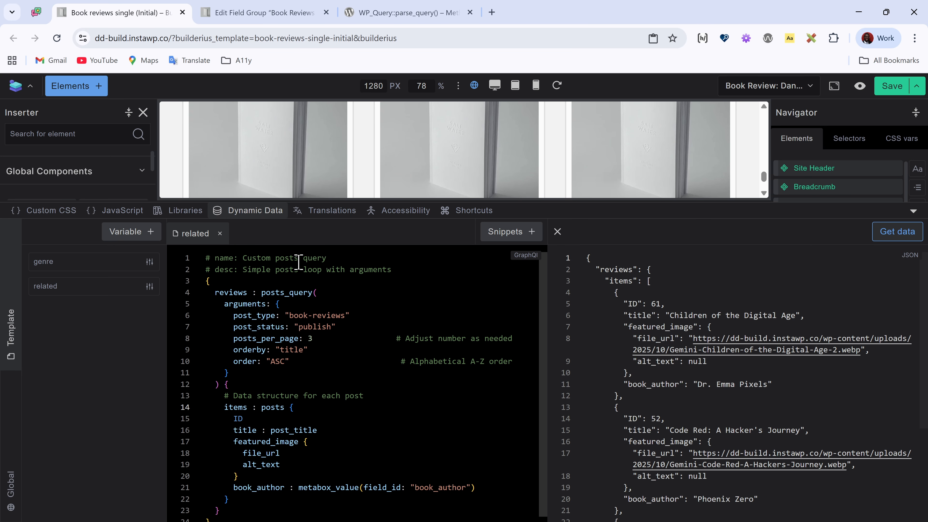
click(258, 216)
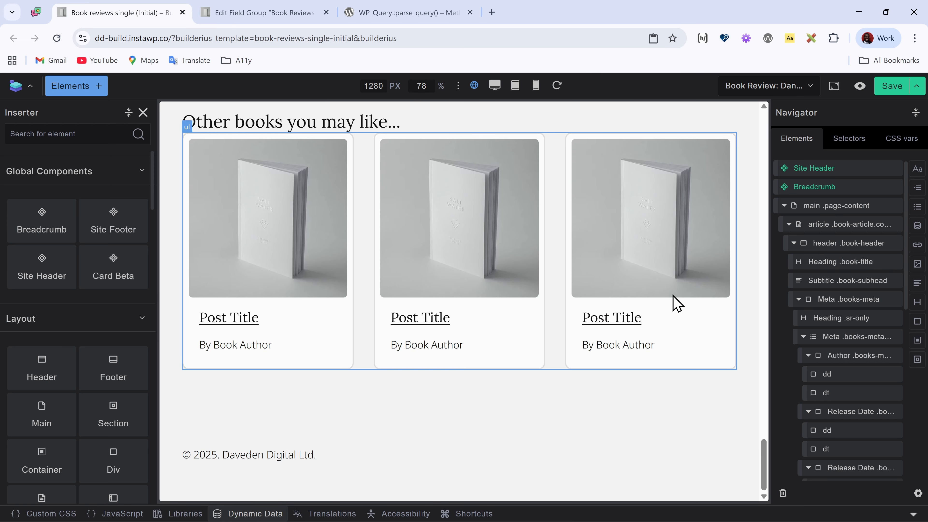
Step: Replace the card grid list's placeholder data source with the related query's Items tag, [[related.reviews.items]]
click(717, 334)
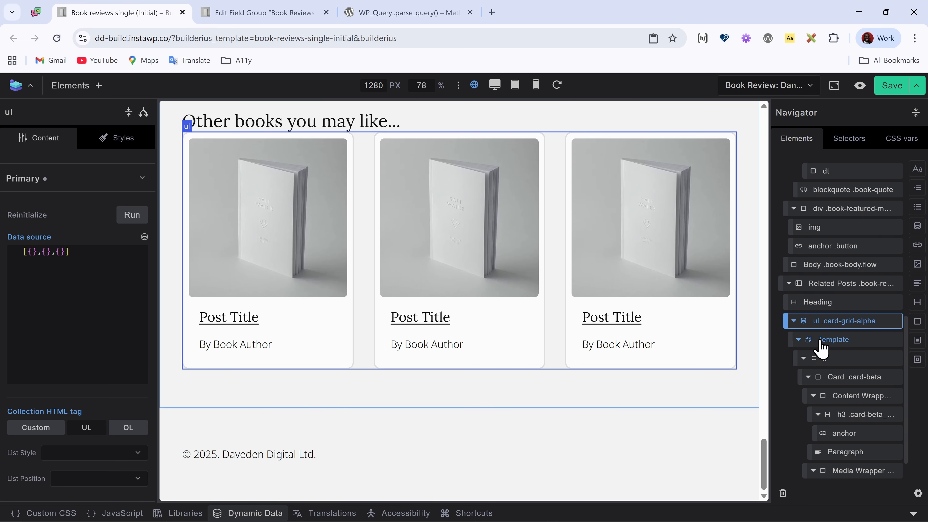
click(848, 322)
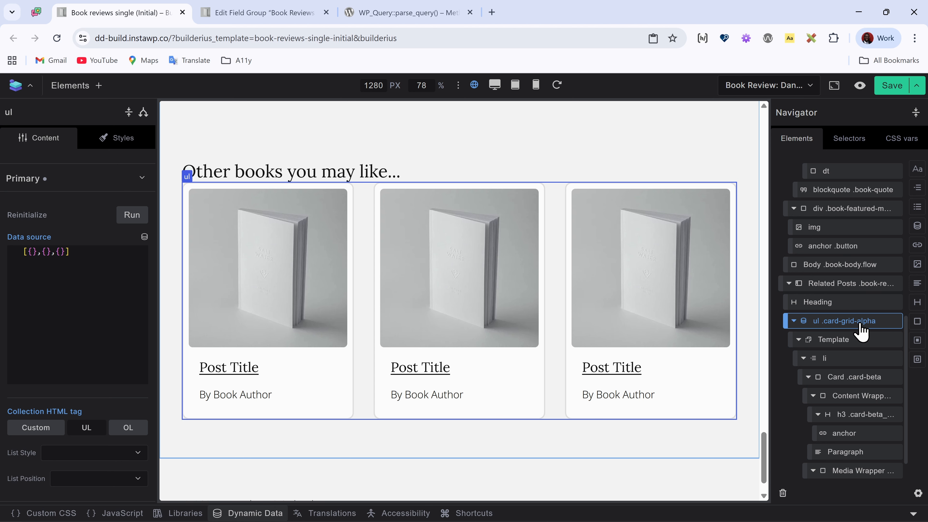
drag(112, 264, 2, 257)
key(BackSpace)
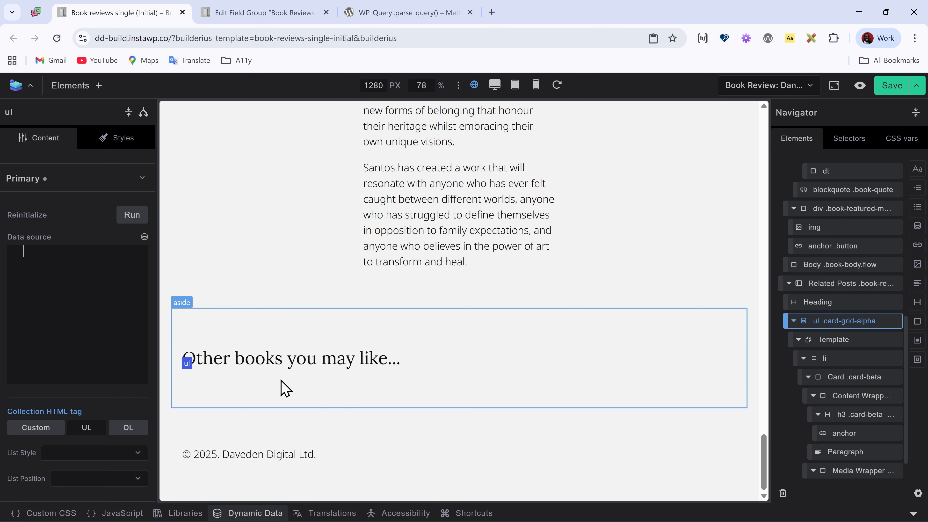
click(144, 238)
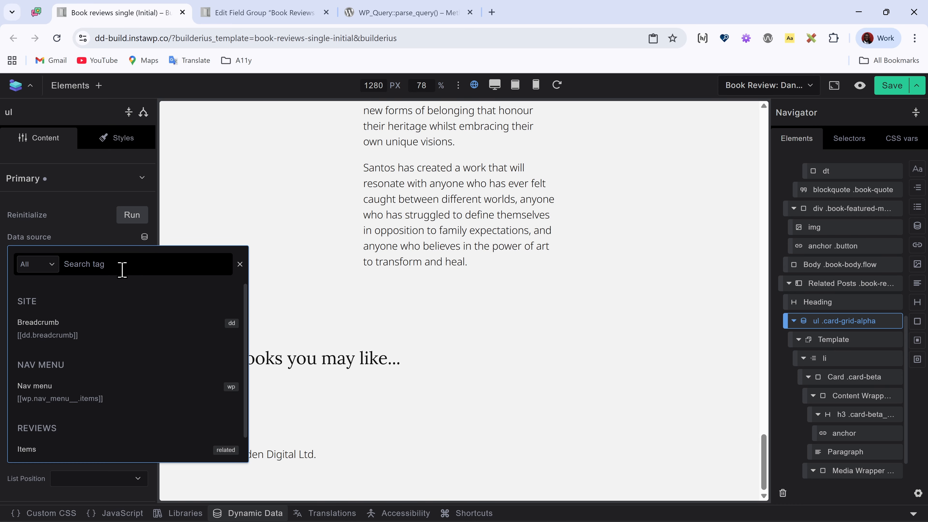
text(re)
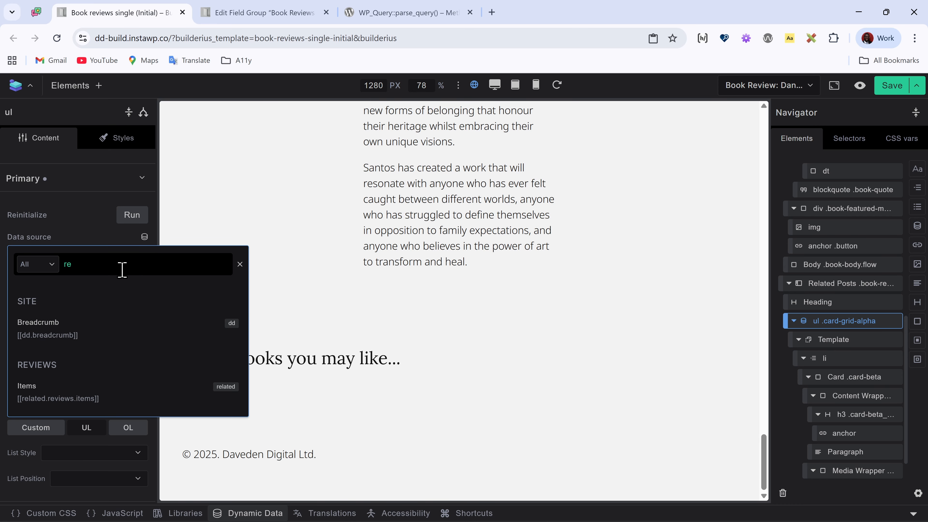
click(35, 391)
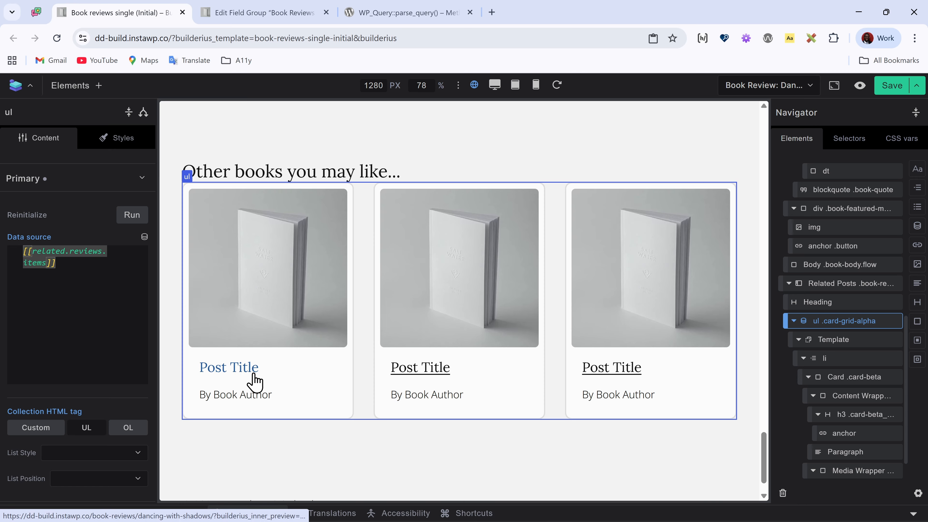
Step: Replace the card heading link's "Post Title" text with the dynamic loop tag {{title}}
click(848, 434)
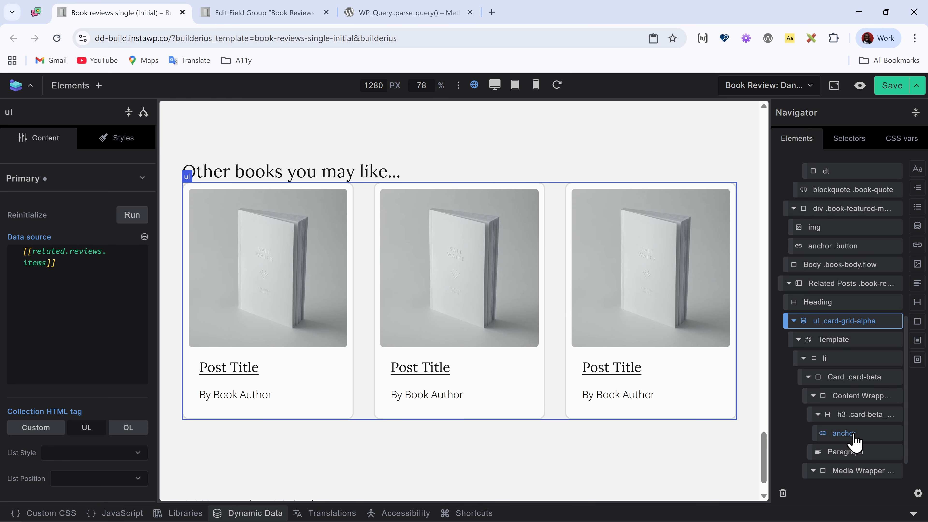
triple_click(78, 284)
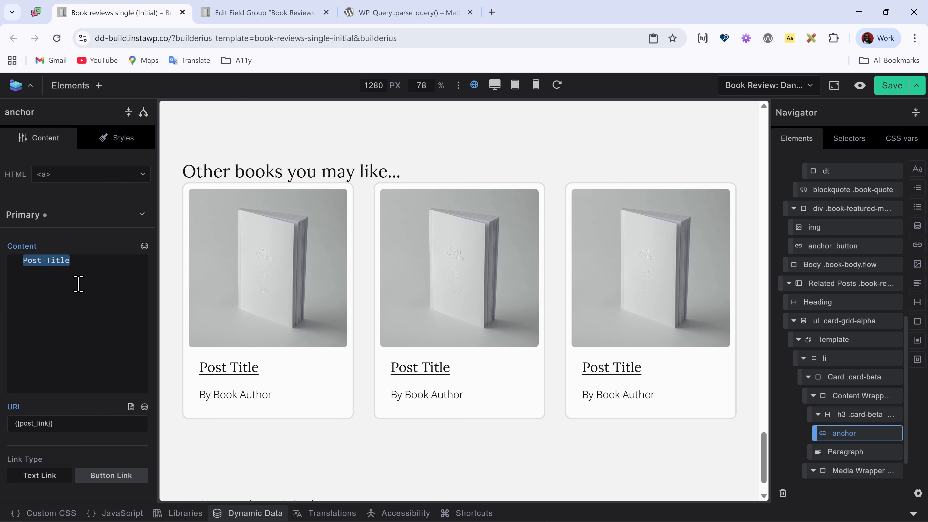
key(BackSpace)
click(144, 246)
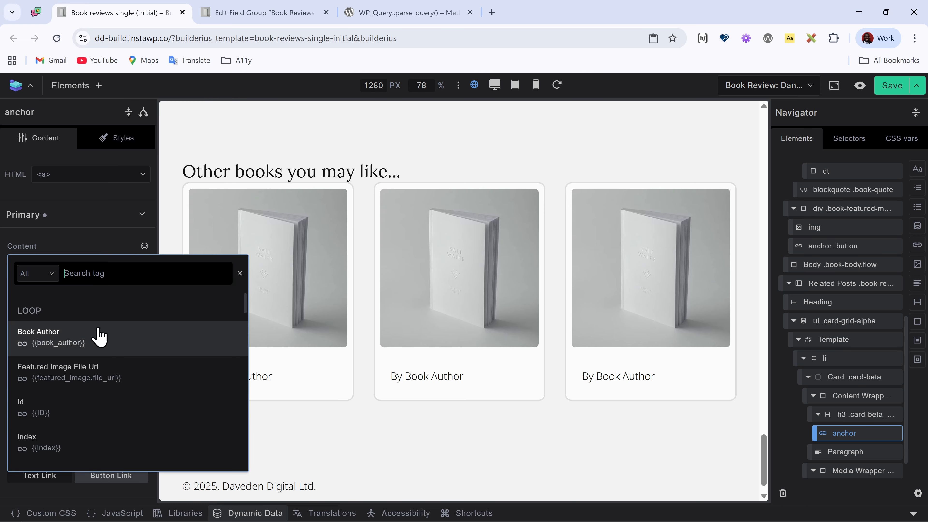
scroll(161, 345, down, 2)
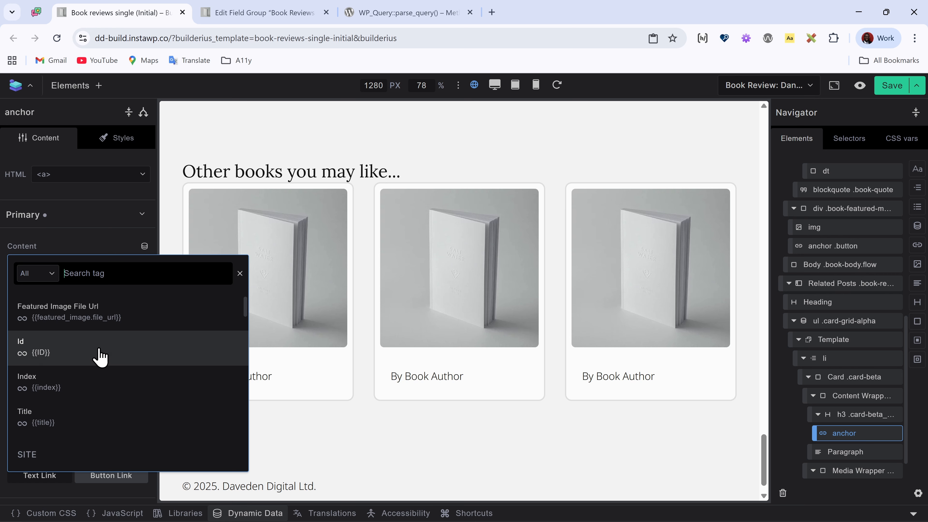
click(93, 420)
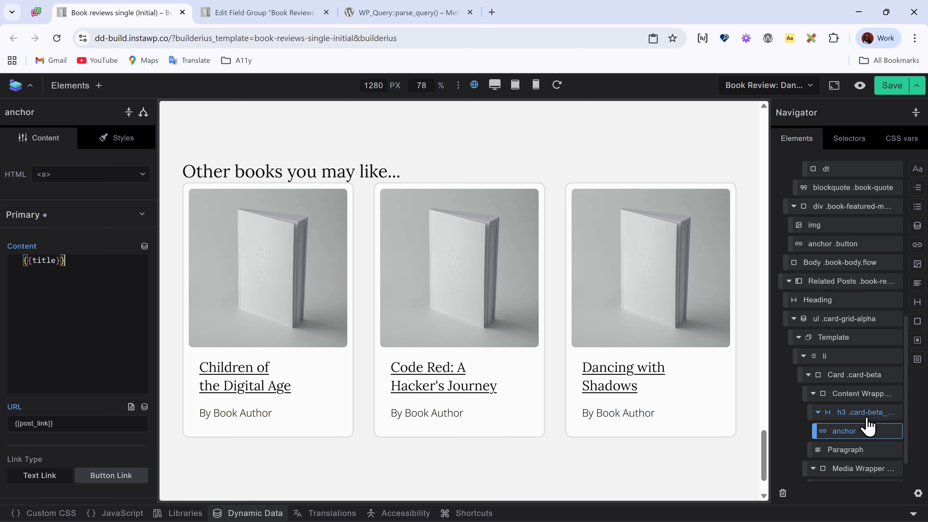
Step: Make the card paragraph read "By {{book_author}}" by replacing the placeholder author text with the Book Author loop tag
scroll(866, 427, down, 1)
click(857, 419)
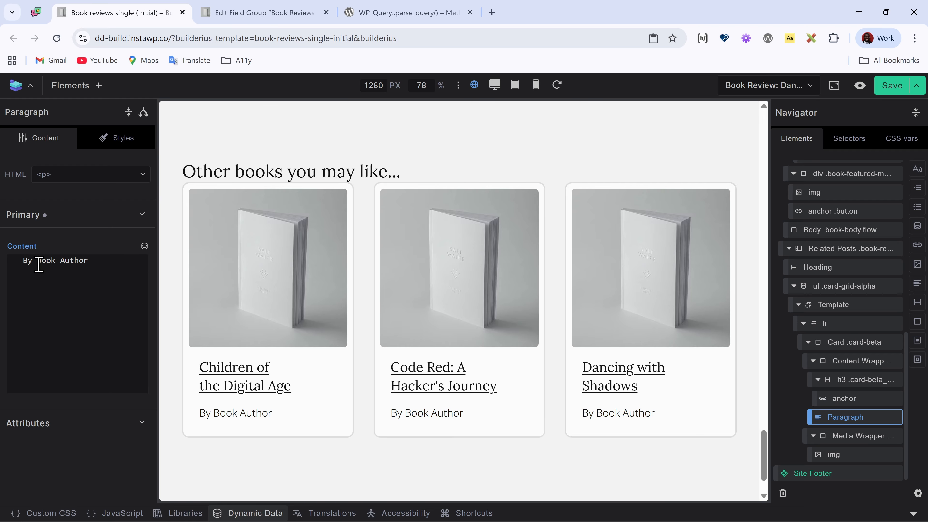
drag(39, 264, 105, 266)
key(BackSpace)
click(144, 246)
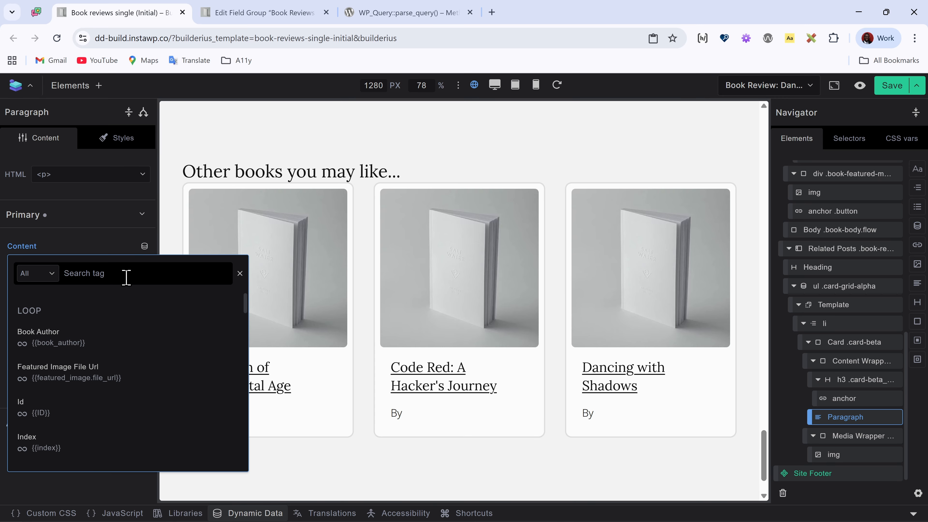
text(aut)
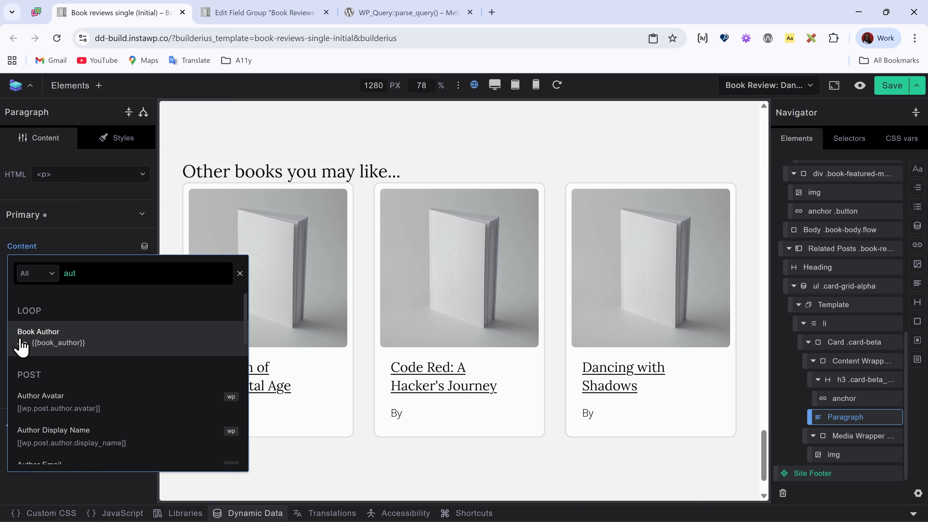
click(70, 337)
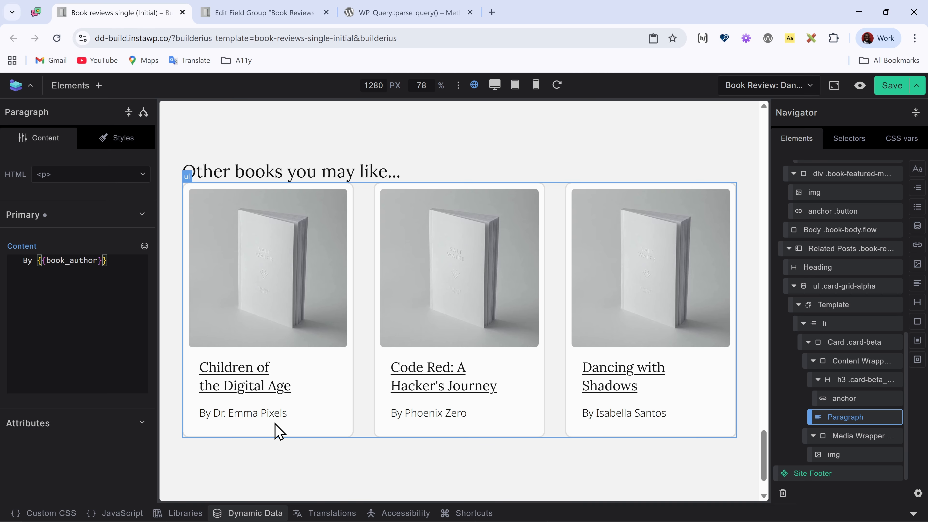
Step: Replace the card image's static URL with the Featured Image File Url loop tag, {{featured_image.file_url}}
click(841, 455)
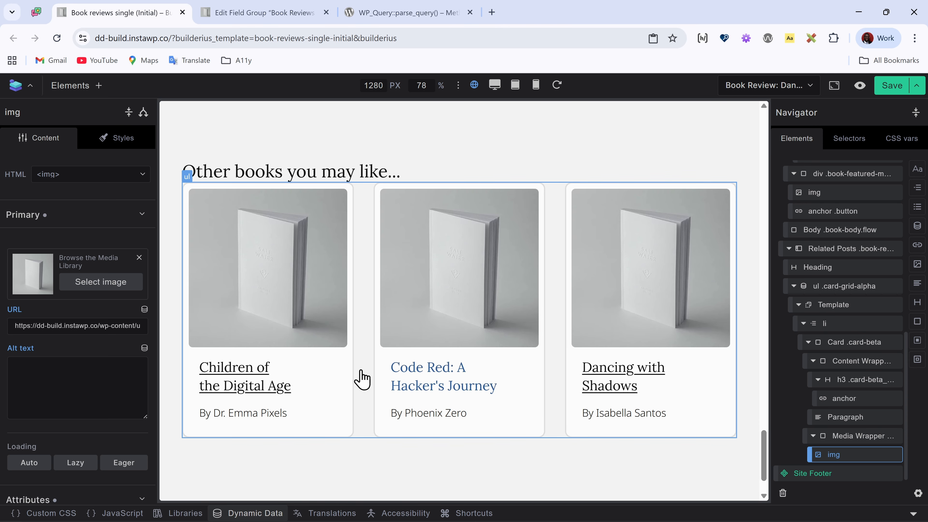
click(106, 326)
key(ctrl+a)
key(BackSpace)
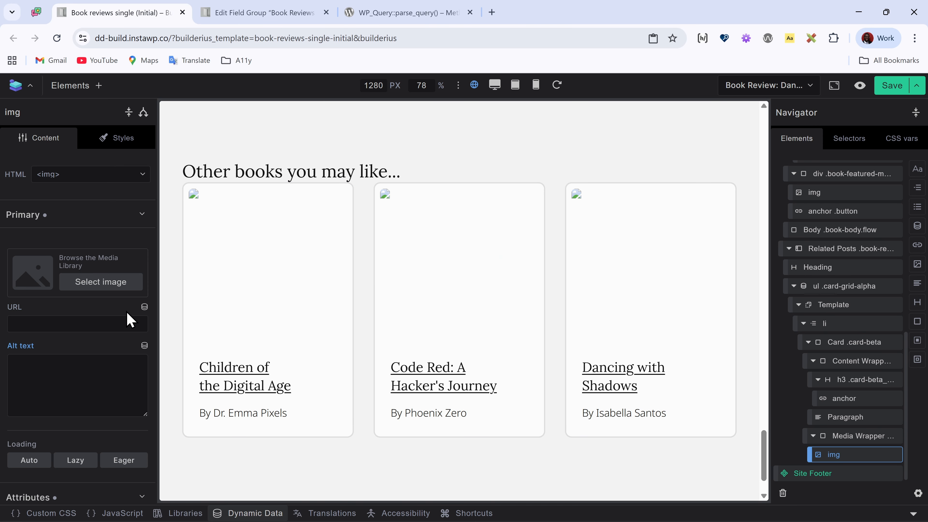
click(145, 308)
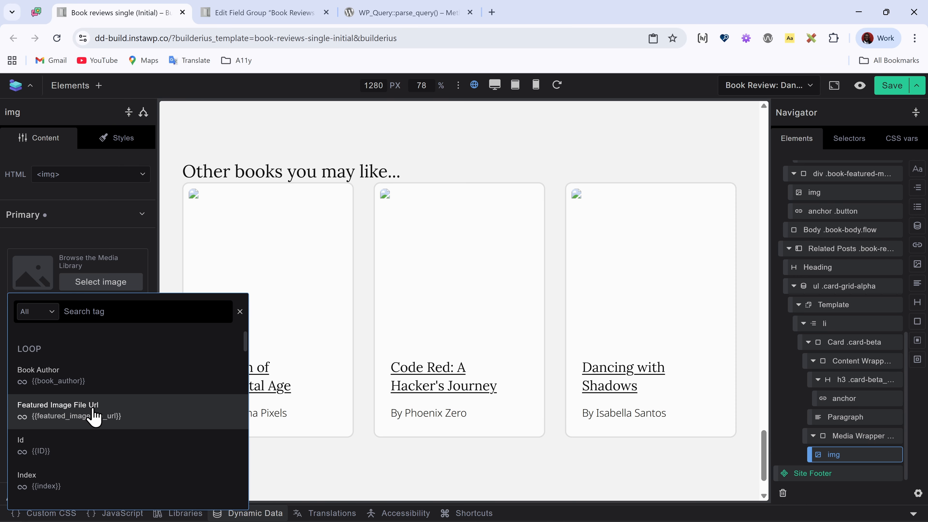
click(95, 417)
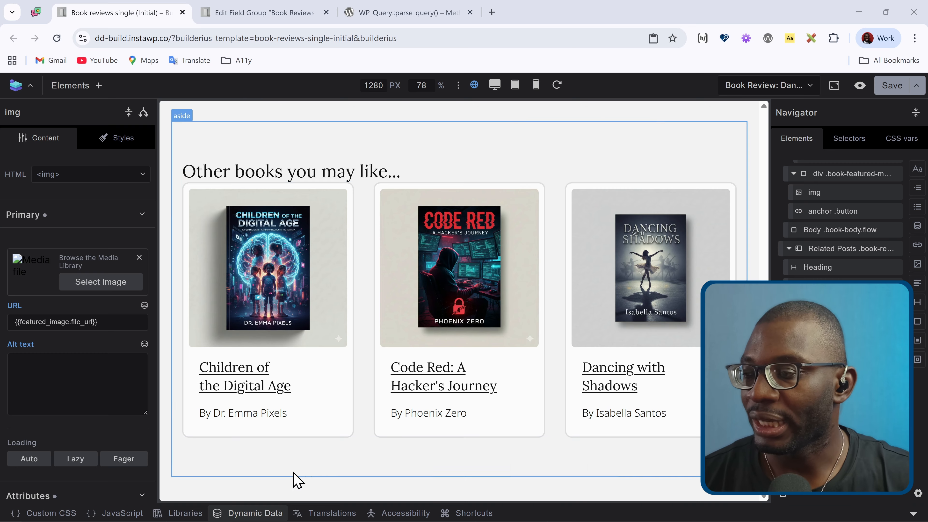
Step: Reopen the related query in the dynamic data editor and delete all of its code
click(258, 512)
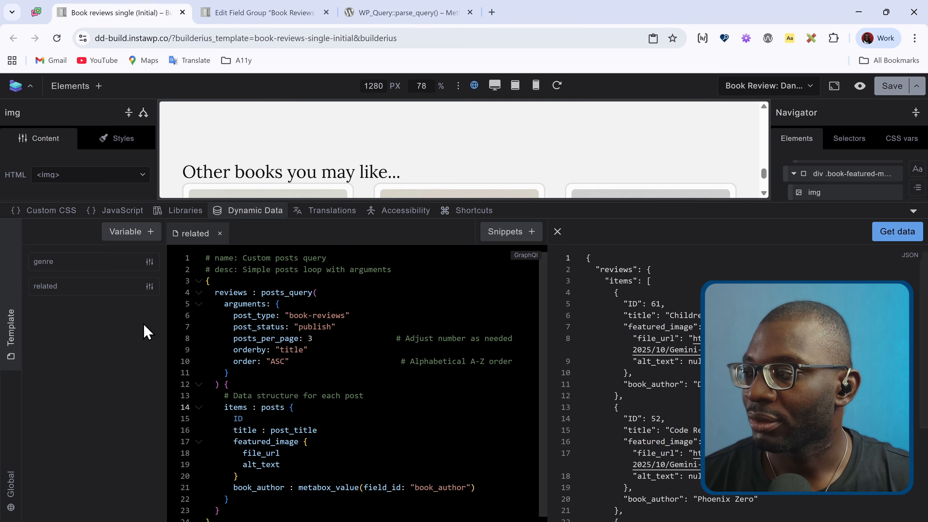
click(340, 315)
key(ctrl+a)
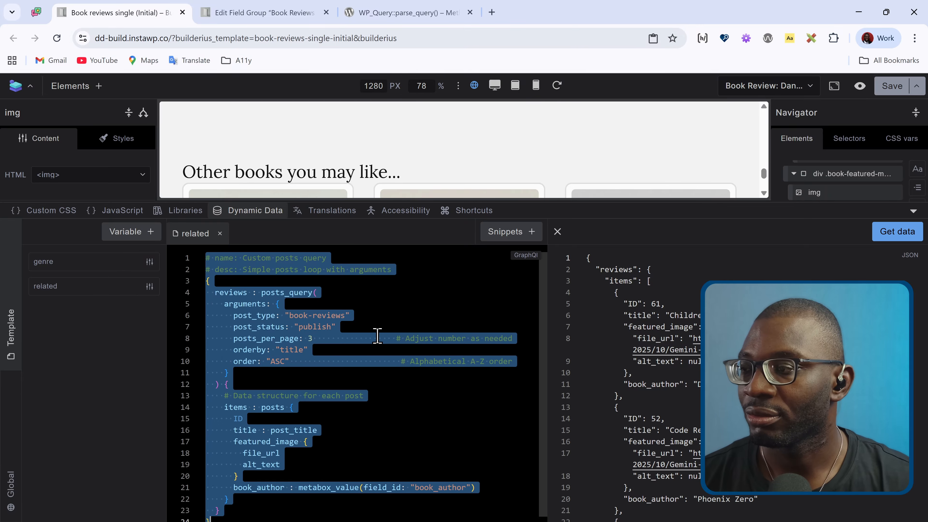
key(BackSpace)
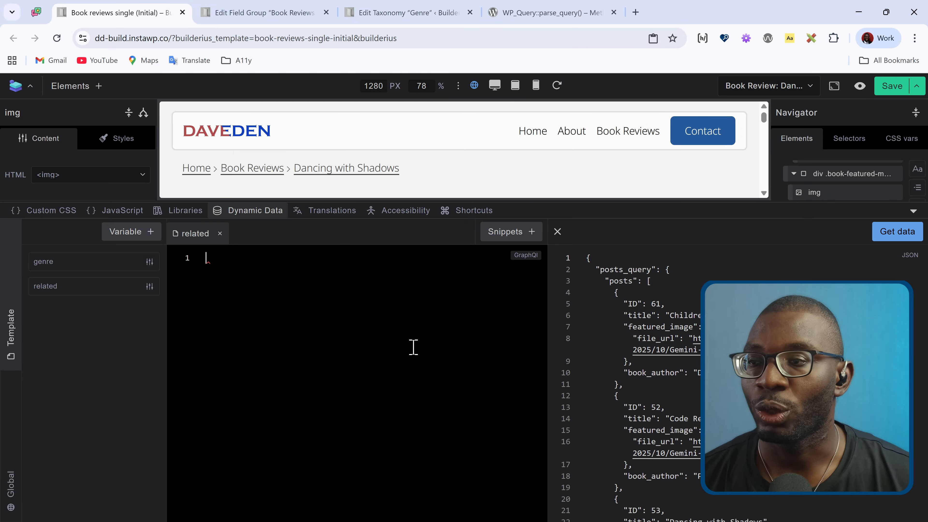
Step: Find the "Related Posts: by Taxonomy" snippet and paste it into the empty related query
click(504, 232)
text(q)
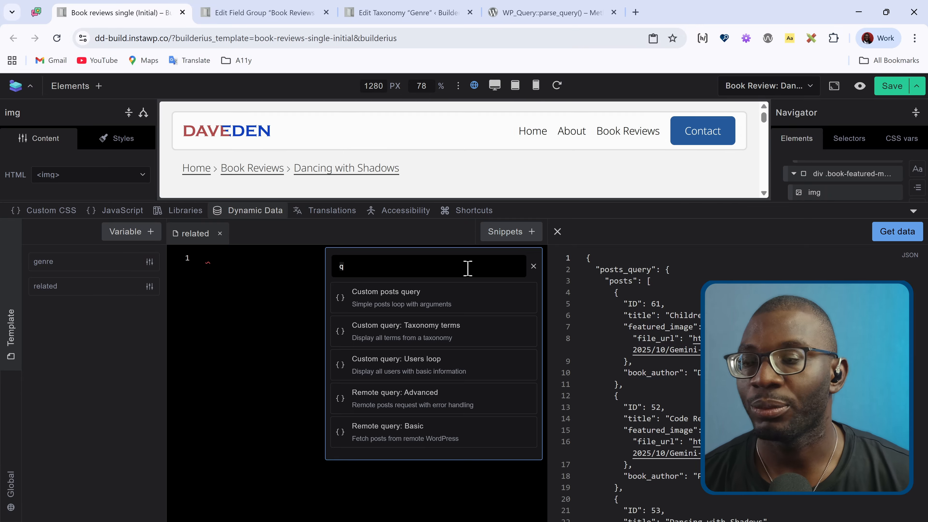
key(BackSpace)
text(rela)
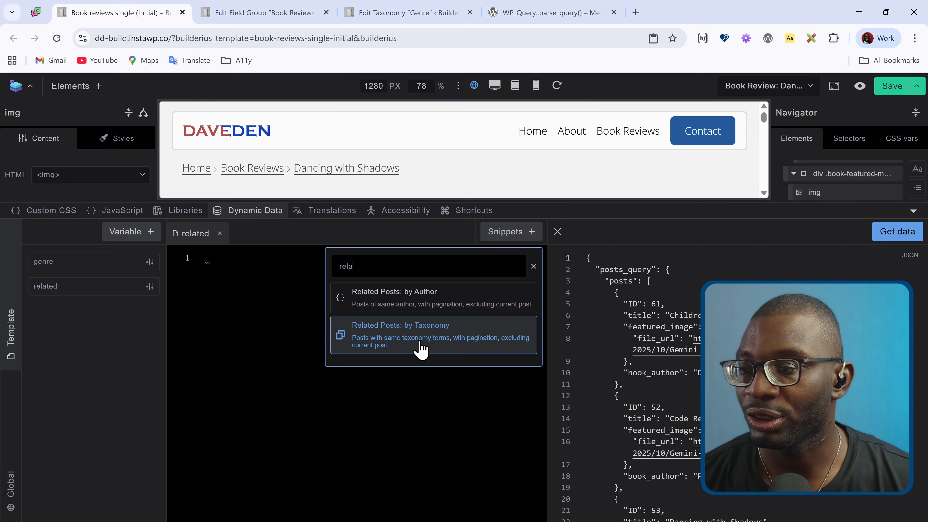
click(437, 337)
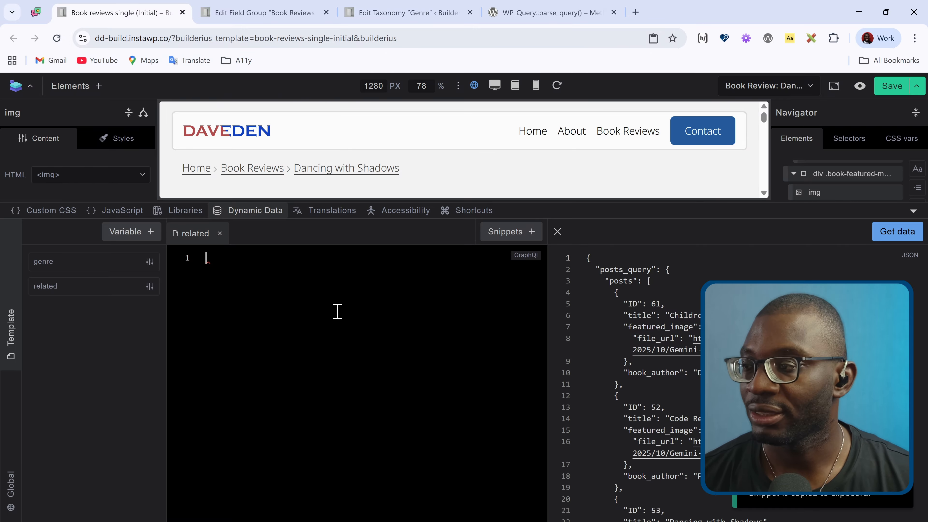
key(ctrl+v)
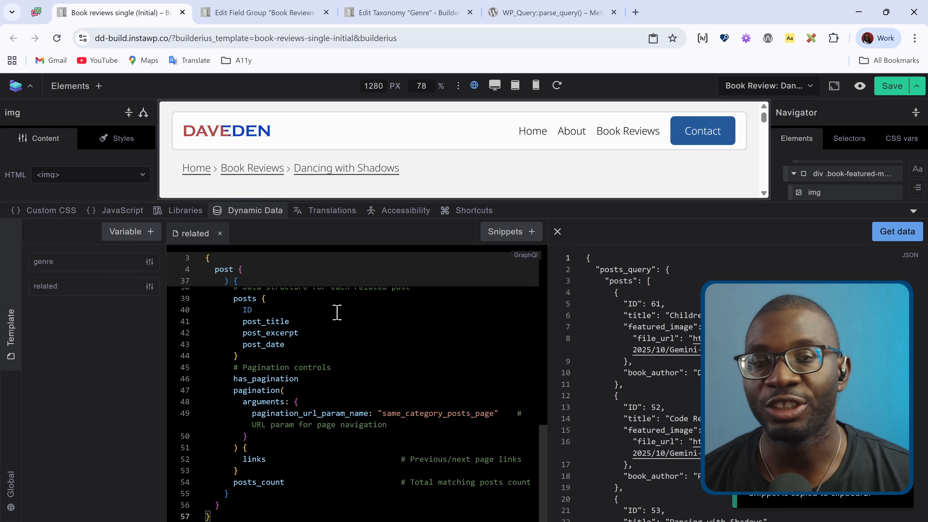
Step: Set the taxonomy argument of terms_query to "genre" in the pasted snippet
scroll(435, 342, up, 10)
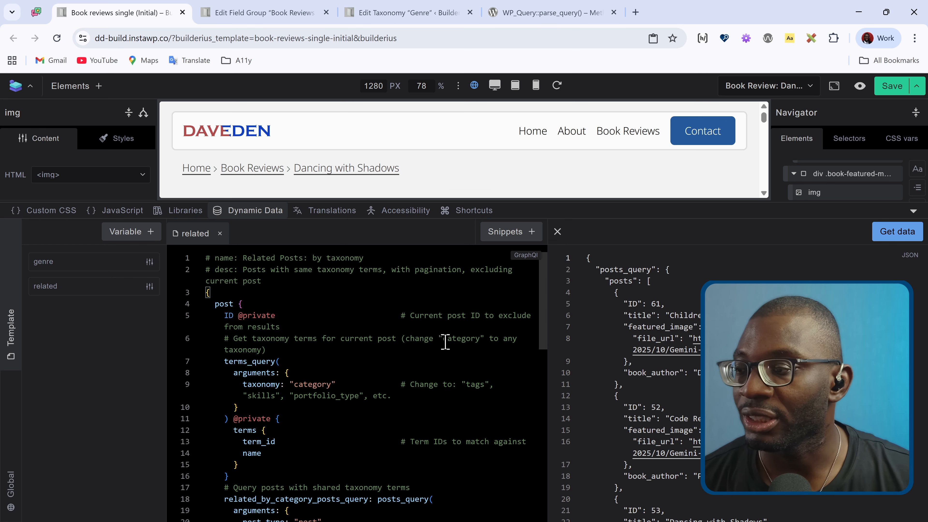
double_click(315, 384)
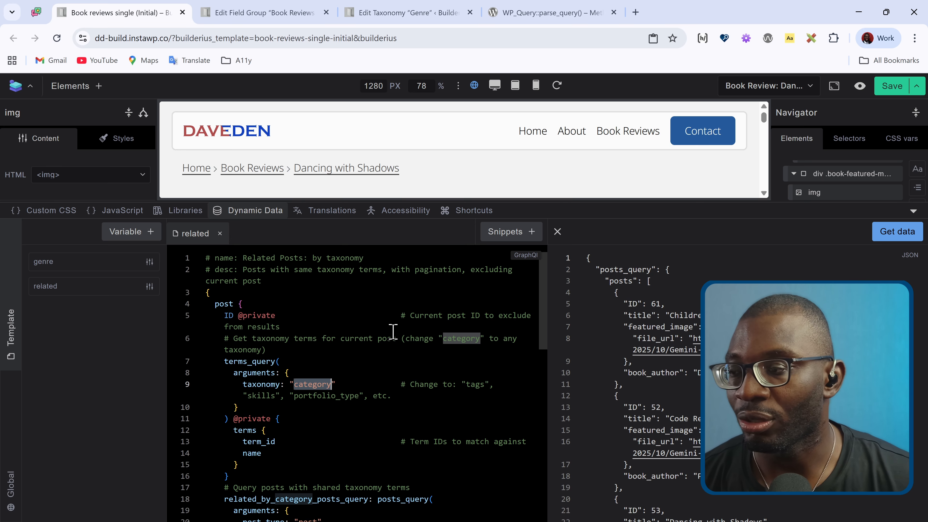
text(genre)
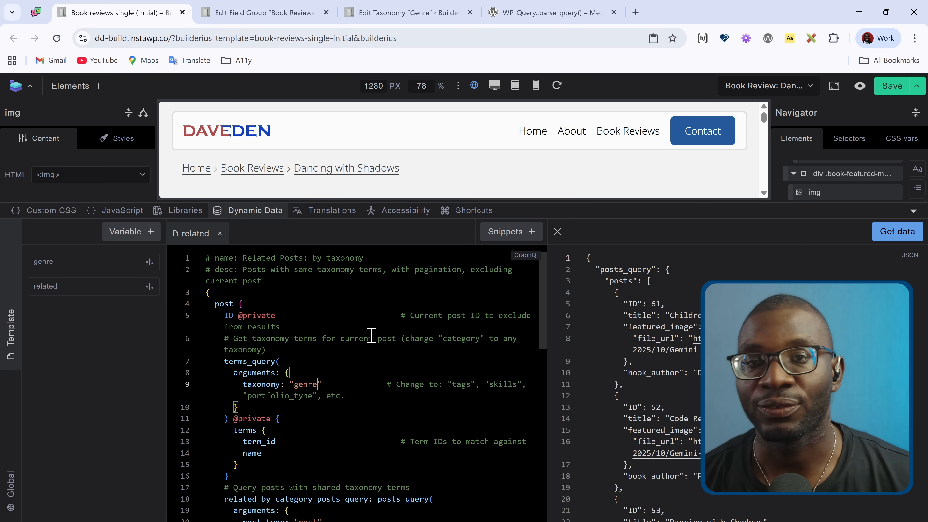
Step: Set post_type to "book-reviews" and posts_per_page to 3 in the related_by_category_posts_query arguments
scroll(367, 331, down, 3)
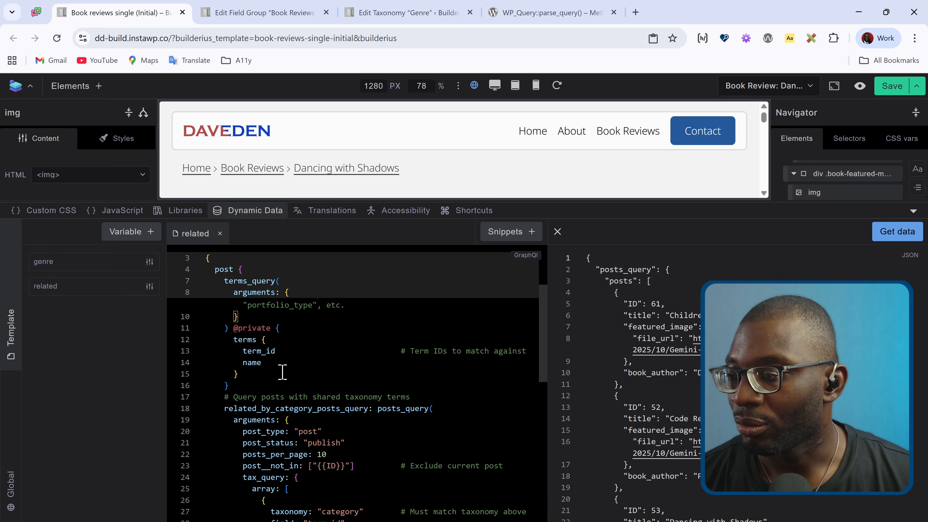
scroll(359, 335, down, 3)
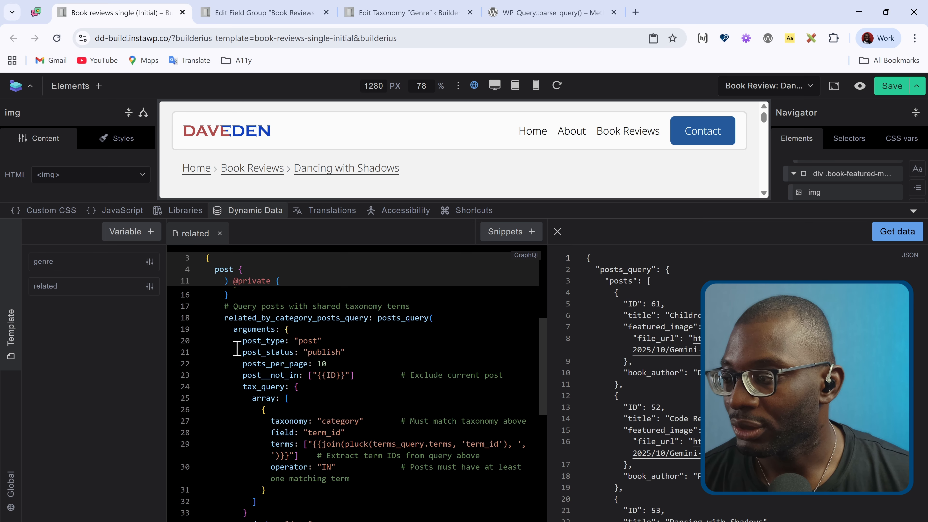
double_click(302, 341)
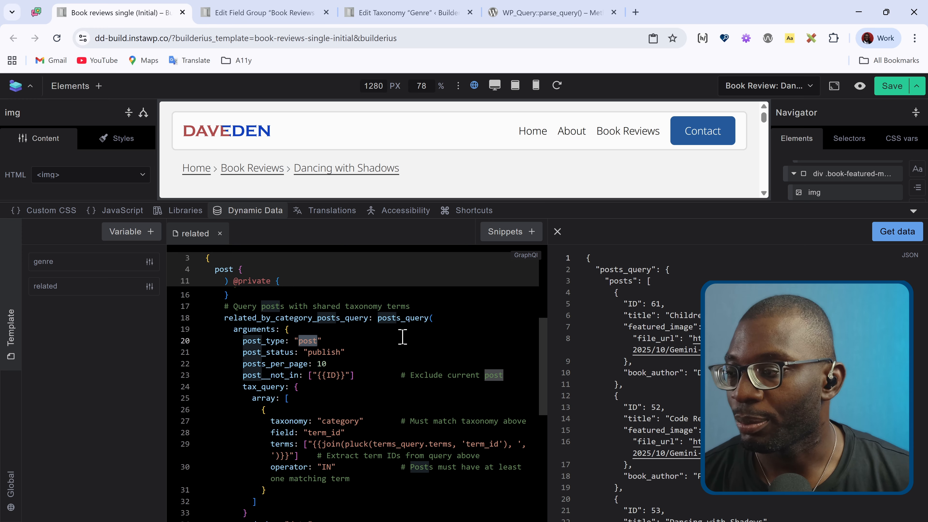
text(book-review)
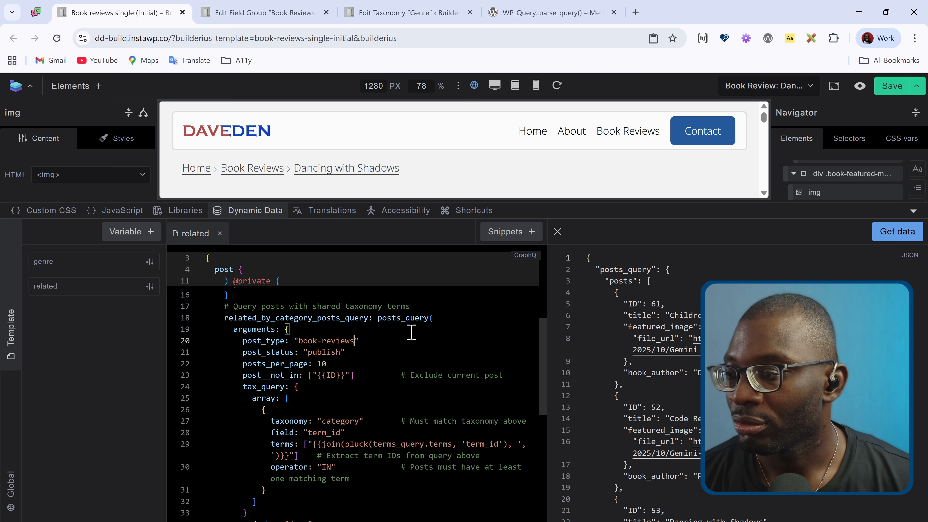
double_click(338, 364)
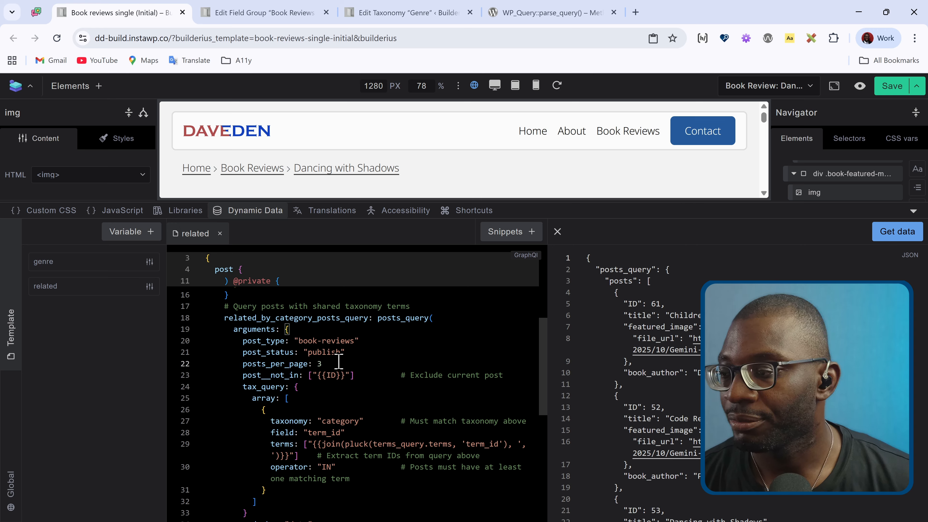
Step: Set the taxonomy inside tax_query to "genre" and fetch the query's data to check the returned posts
scroll(339, 361, down, 2)
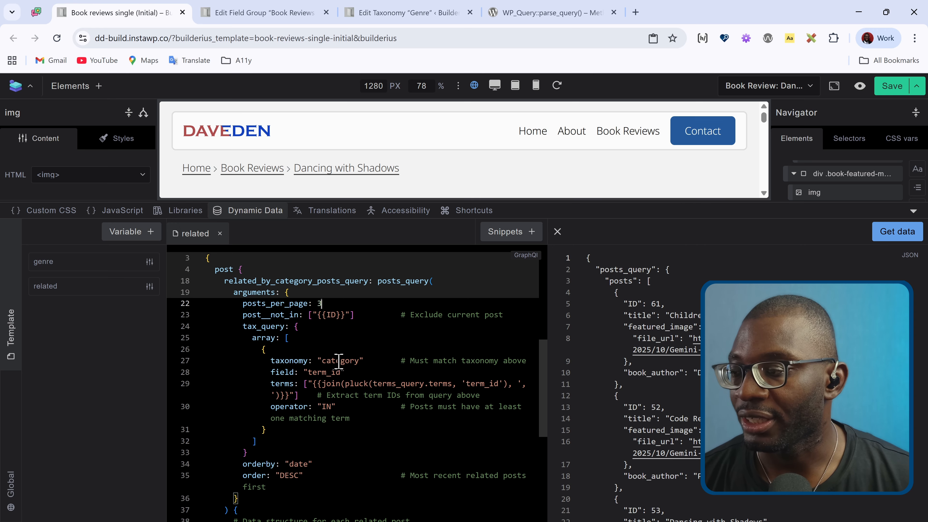
double_click(342, 360)
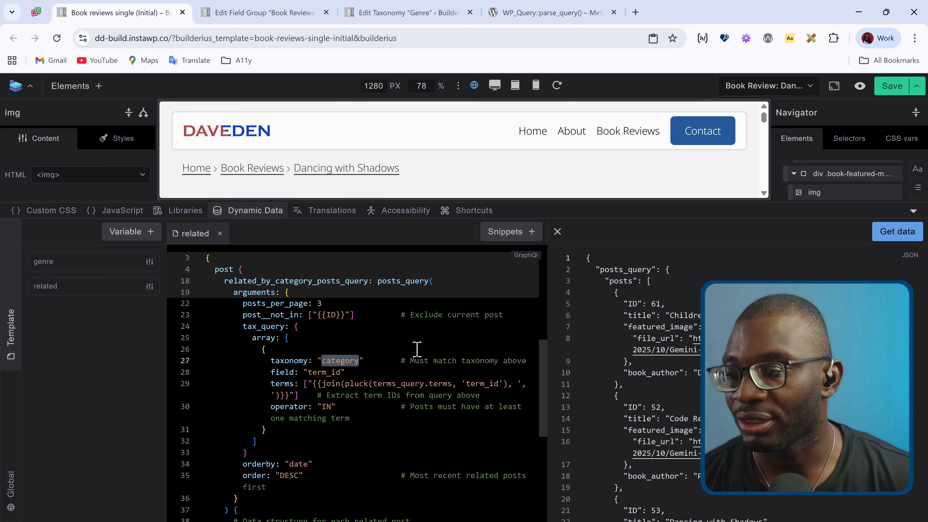
text(genre)
scroll(417, 349, down, 5)
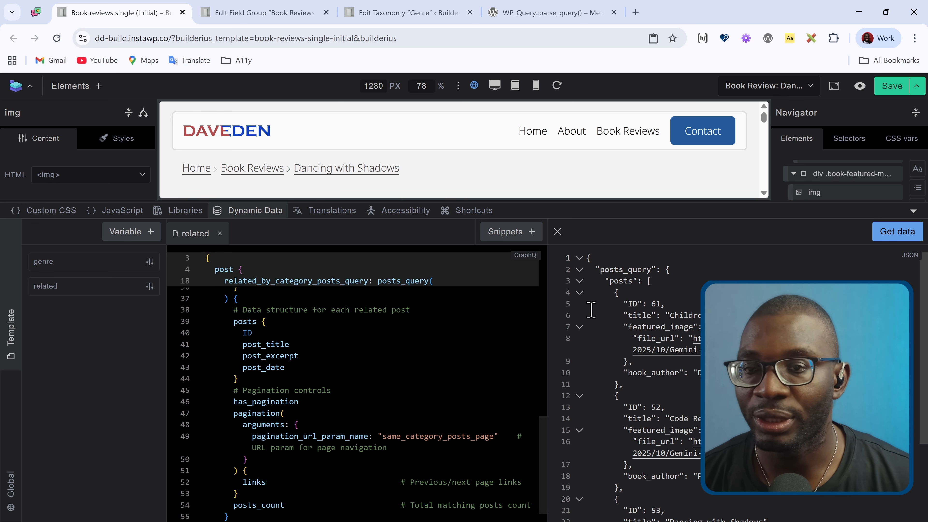
click(899, 234)
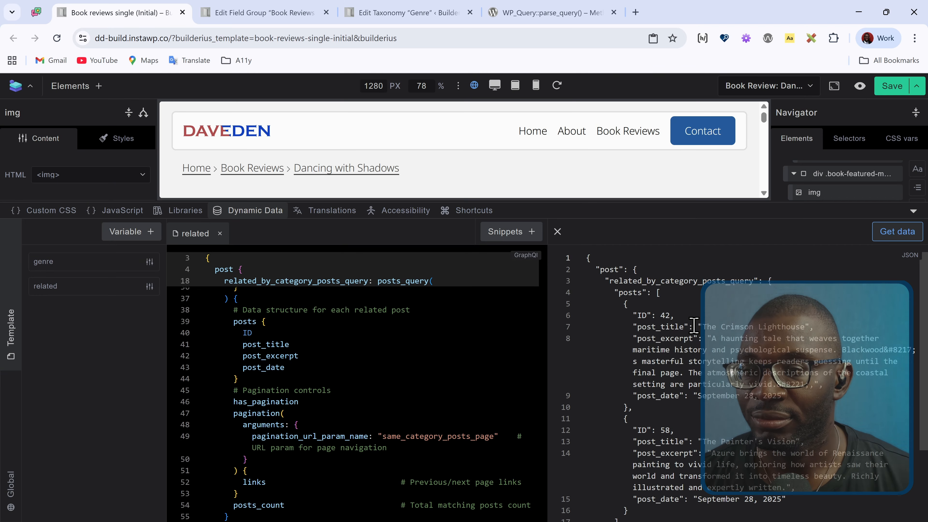
scroll(700, 310, down, 2)
scroll(700, 311, up, 2)
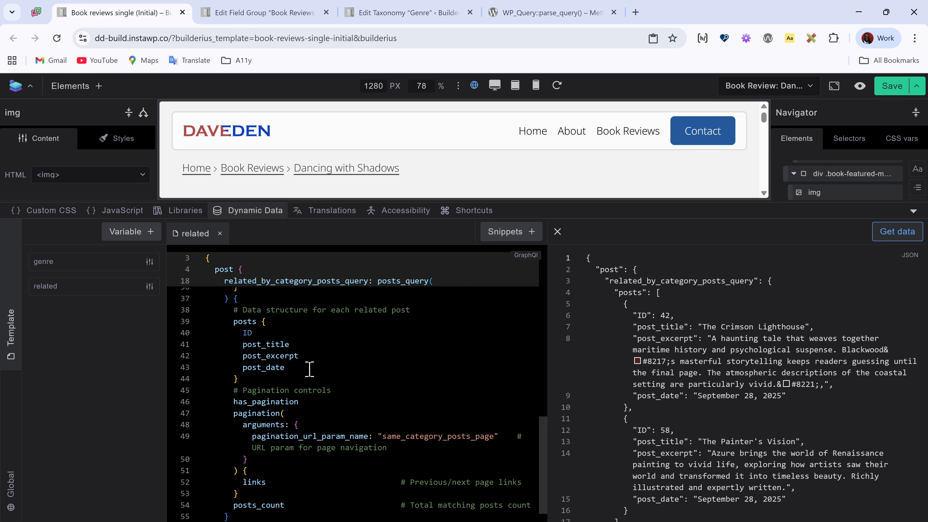
Step: Delete the post_excerpt and post_date fields and the whole pagination block, including has_pagination and posts_count, from the related query
drag(302, 368, 194, 365)
key(BackSpace)
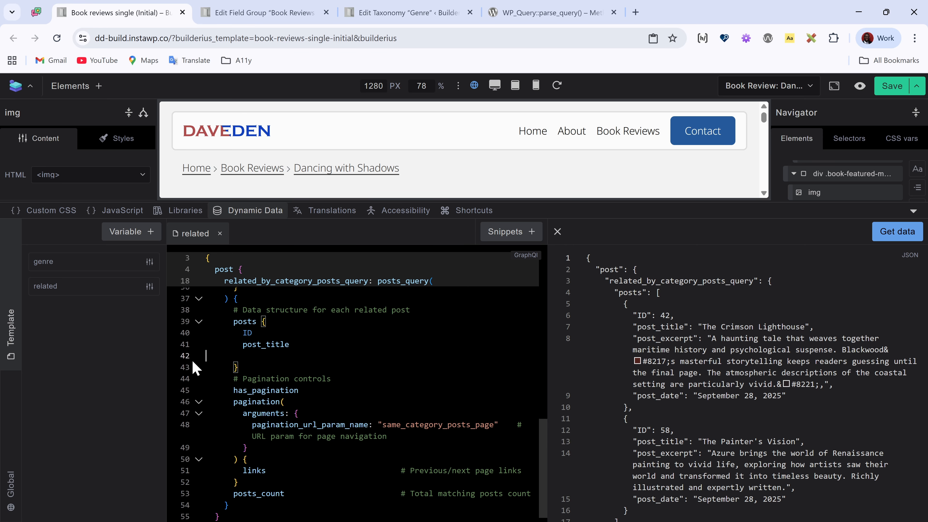
key(BackSpace)
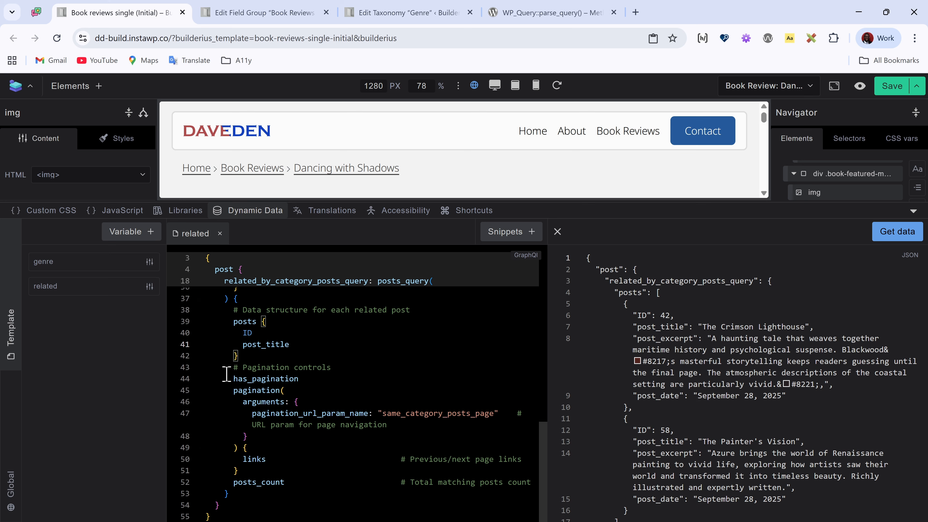
drag(230, 368, 560, 483)
key(BackSpace)
key(BackSpace)
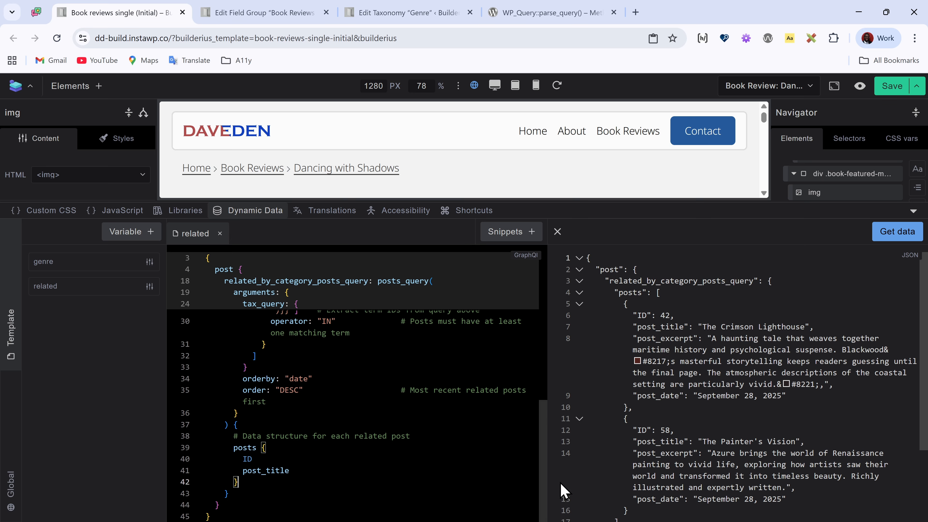
Step: Alias the post_title field as title in the posts block of the related query
scroll(328, 330, up, 10)
scroll(328, 330, down, 10)
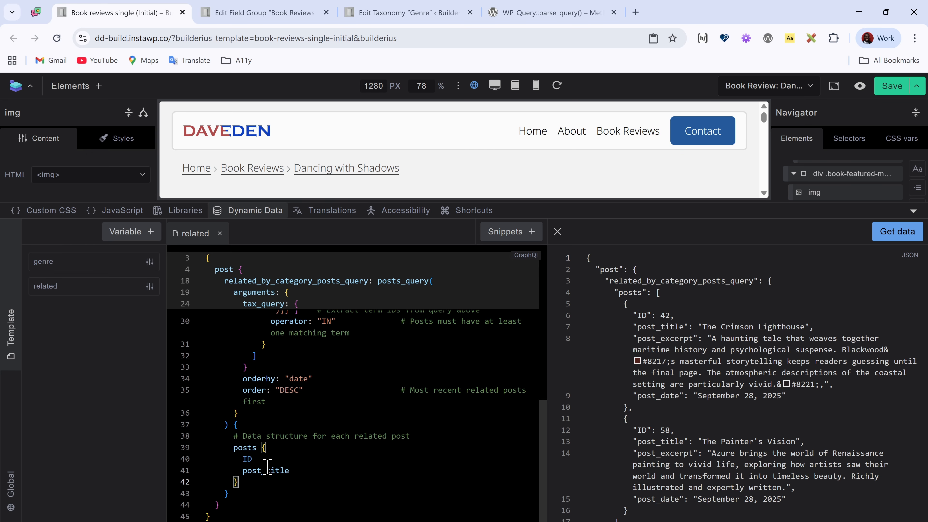
double_click(244, 470)
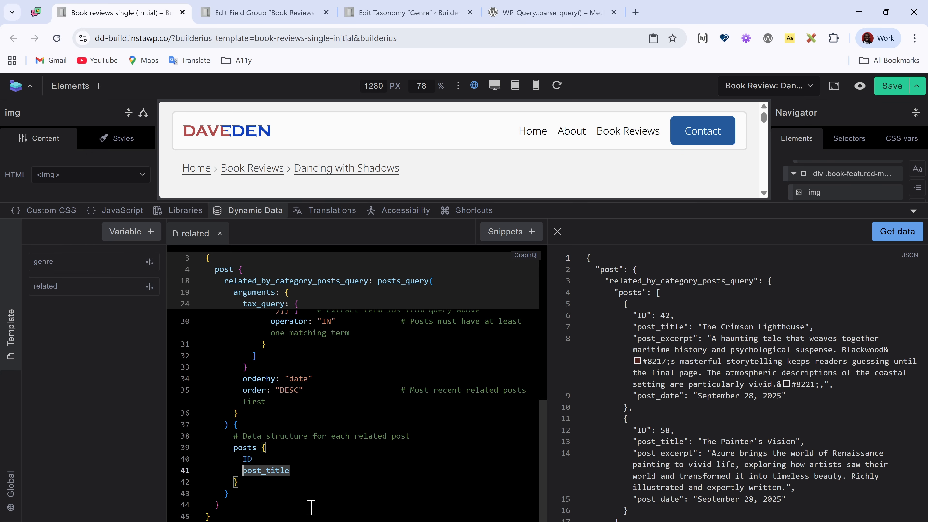
key(Left)
text(title :)
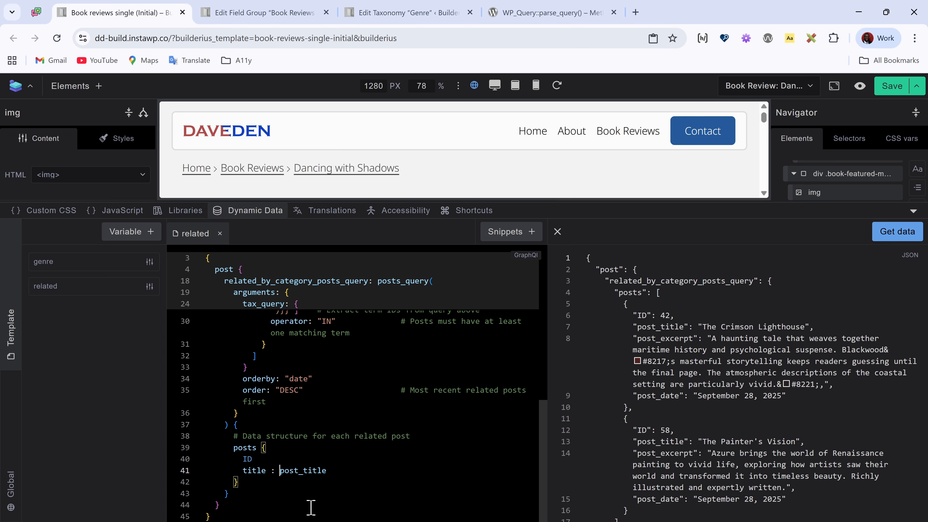
key(Right)
Step: Add a featured_image field containing file_url below the title field in the posts block
key(Return)
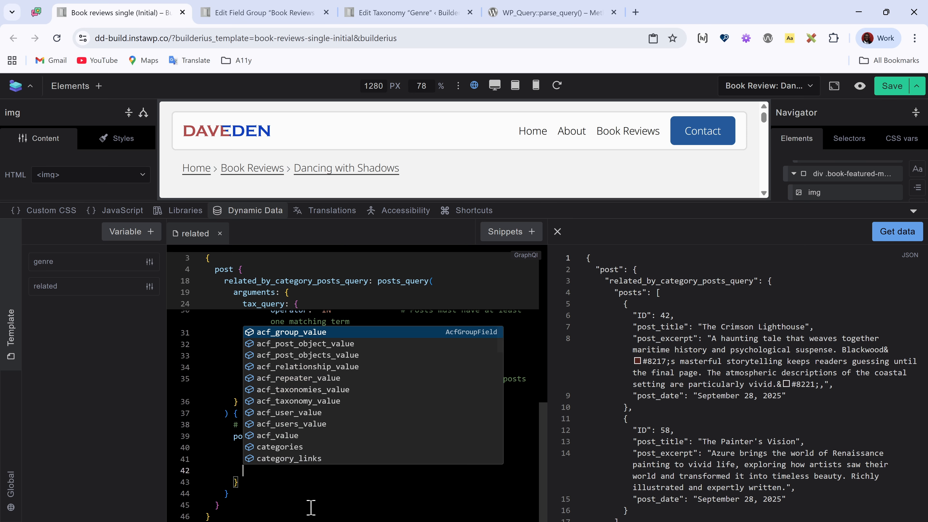
text(feat)
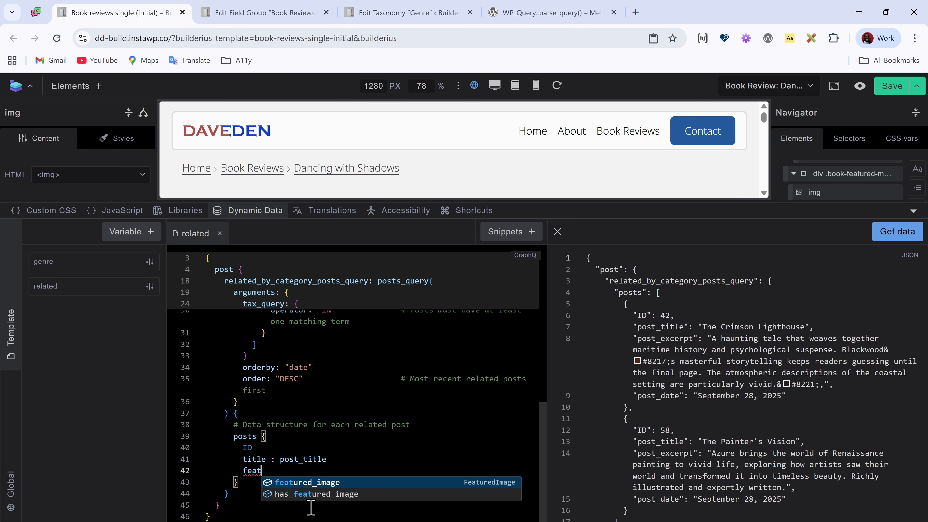
key(Return)
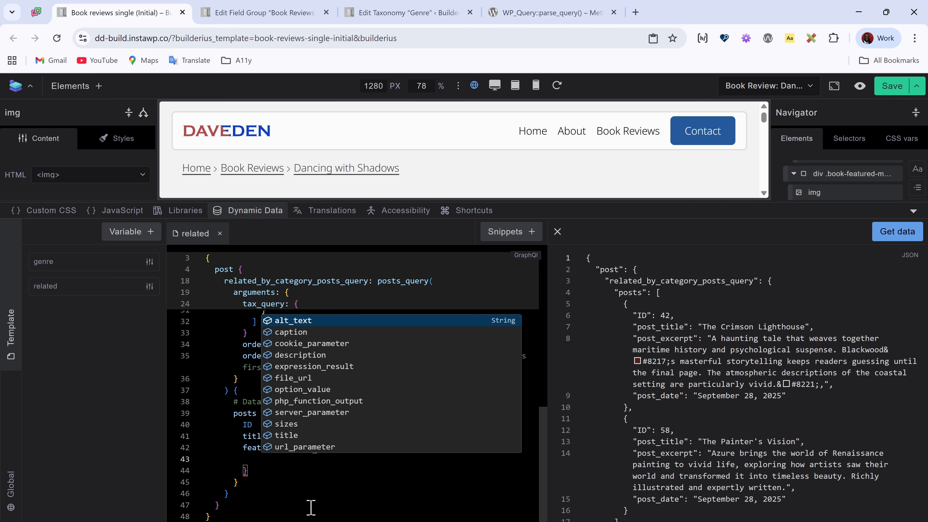
text(url)
key(Down)
key(Return)
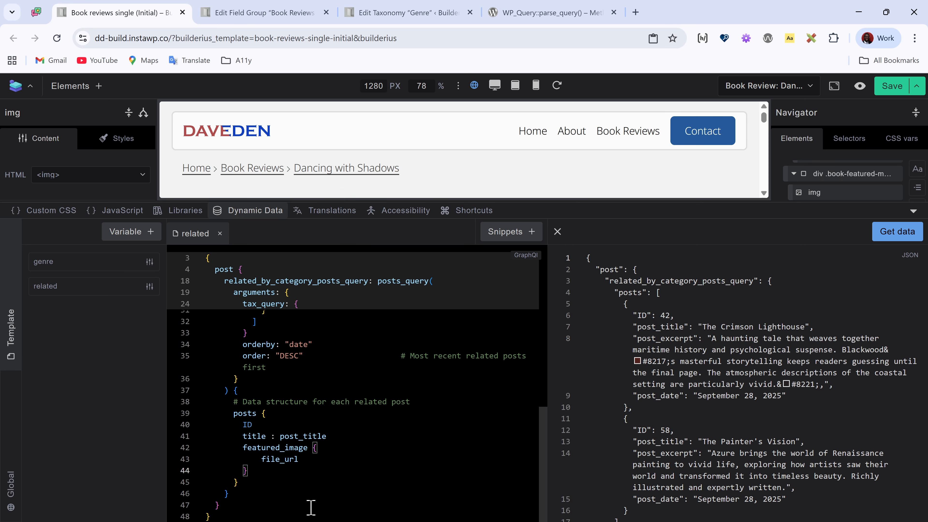
Step: Add a book_author alias using metabox_value with field_id "book_author" after featured_image, and remove its option_name argument
key(Return)
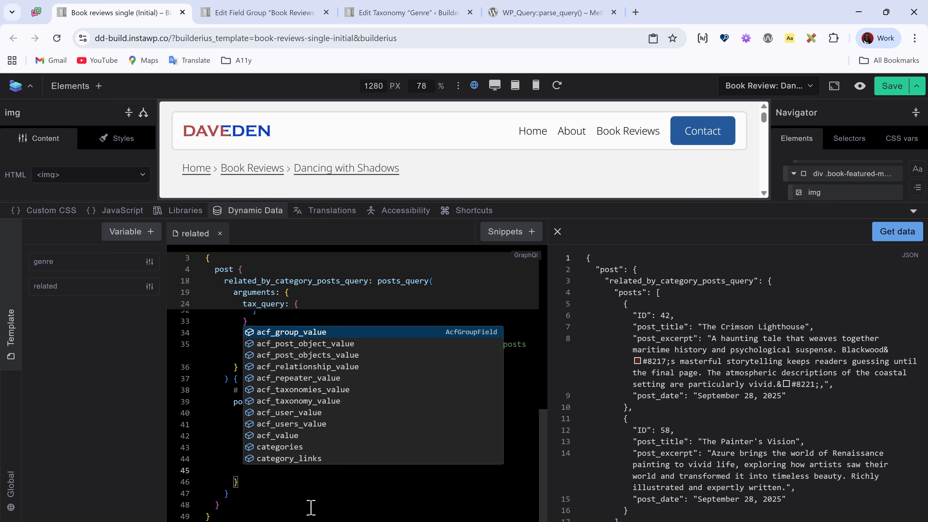
text(b)
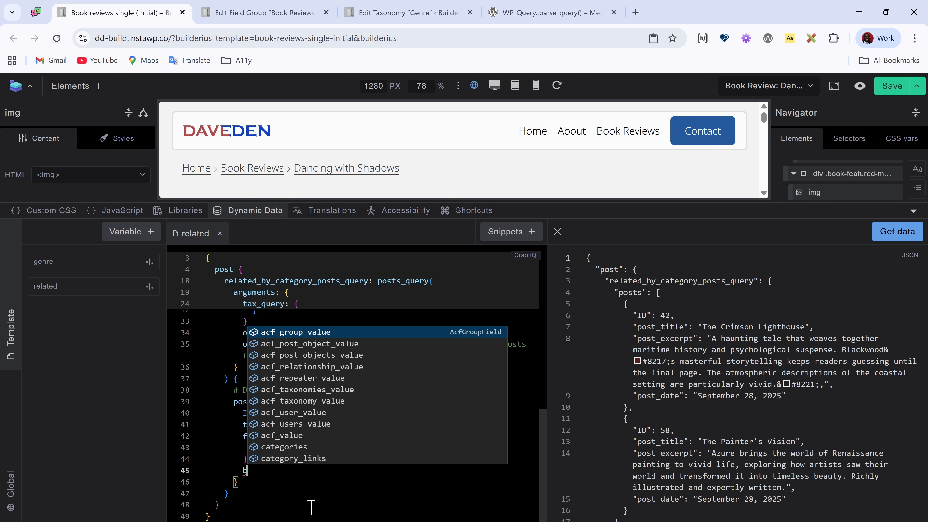
text(ook_author : )
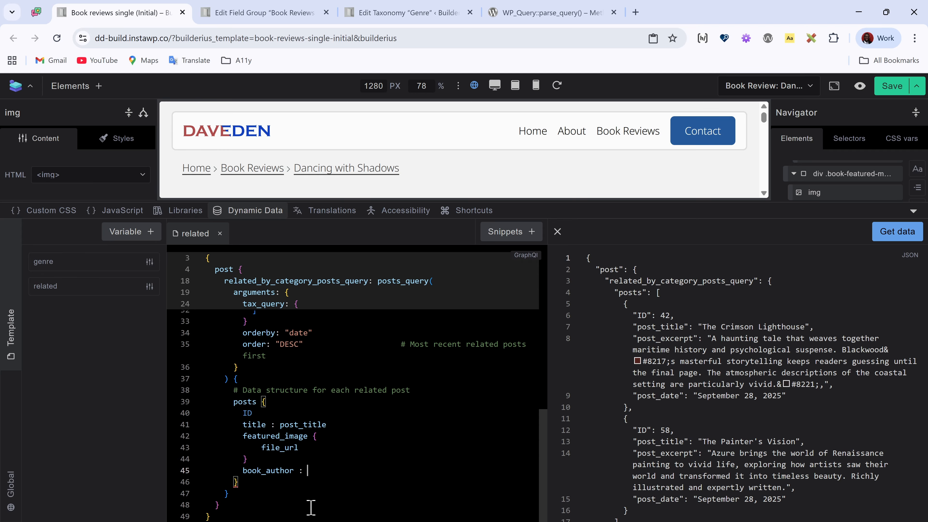
text(metab)
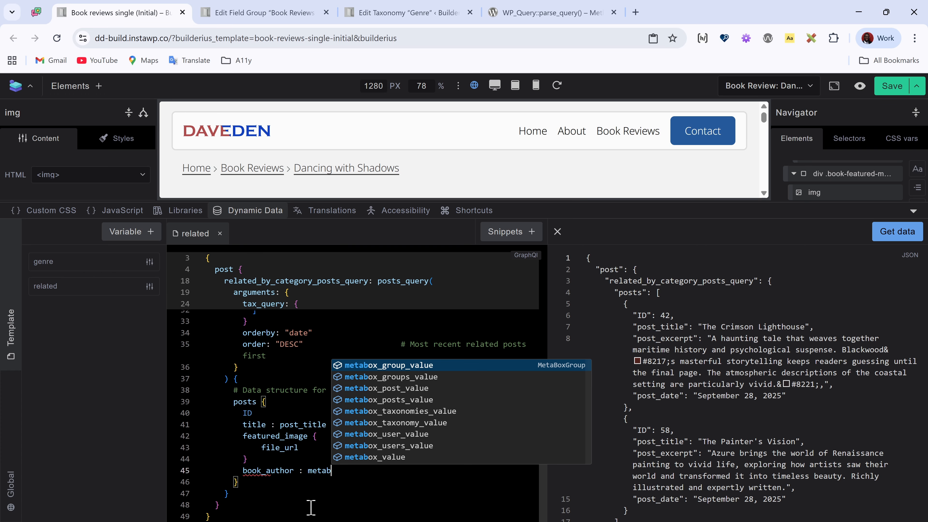
text(ox_val)
key(Return)
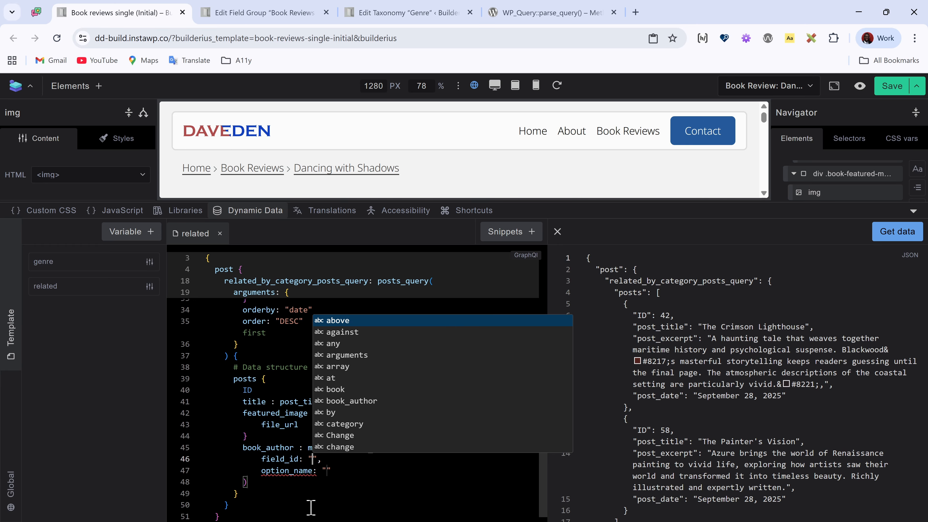
text(book_)
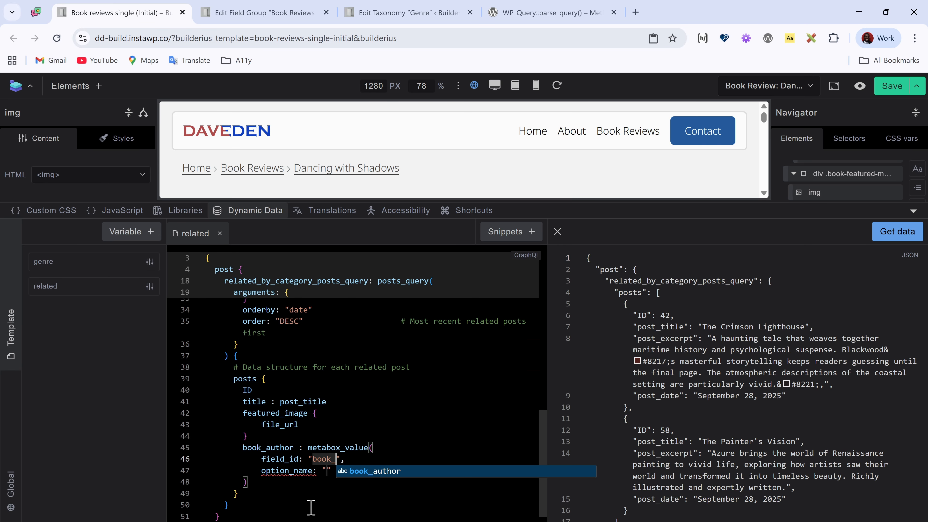
key(Return)
key(Right)
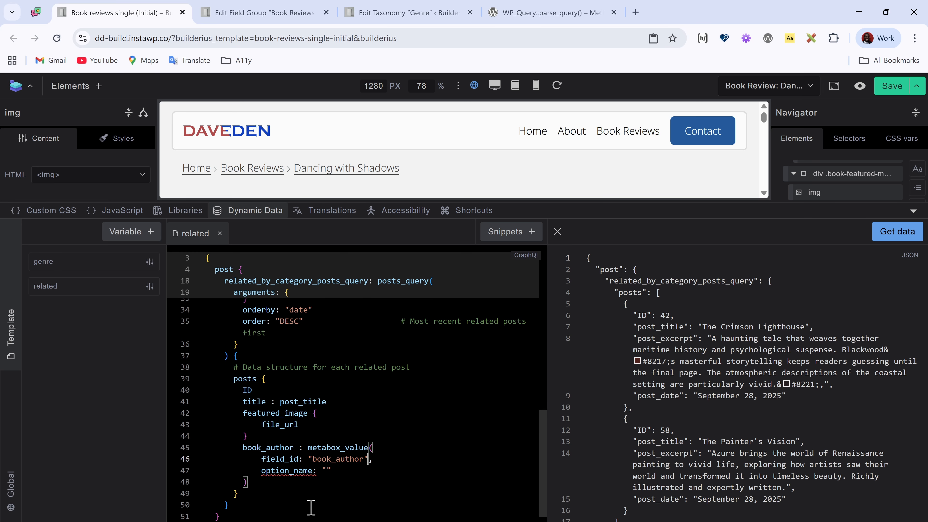
key(shift+Down)
key(BackSpace)
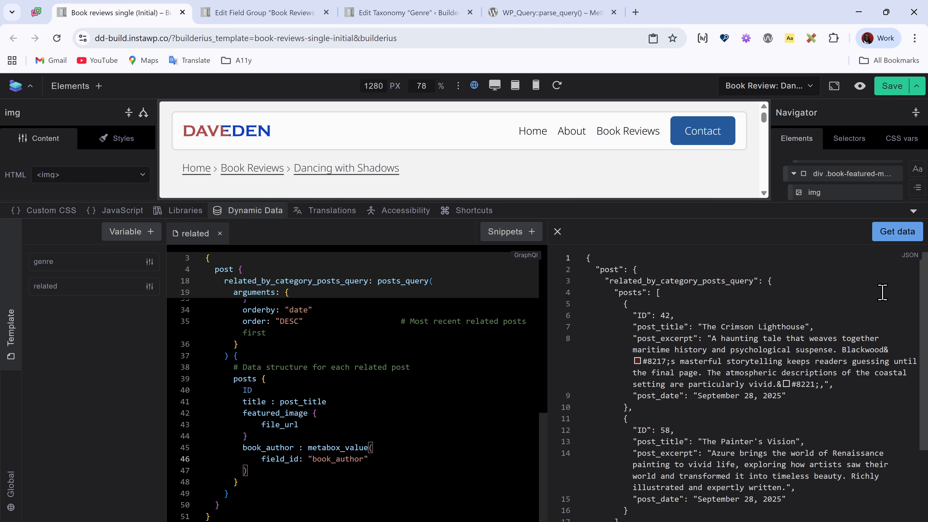
Step: Fetch the related query's data and review the JSON output against the query's structure
click(898, 238)
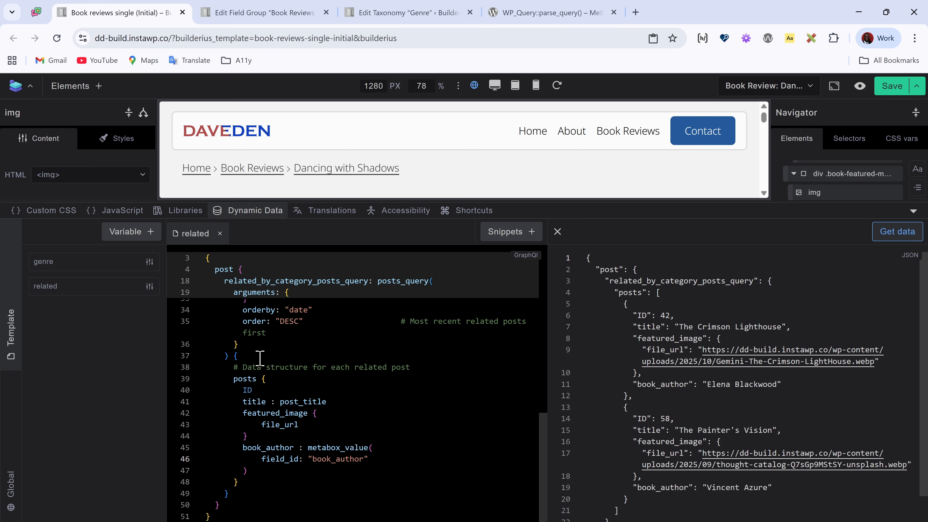
scroll(276, 357, up, 10)
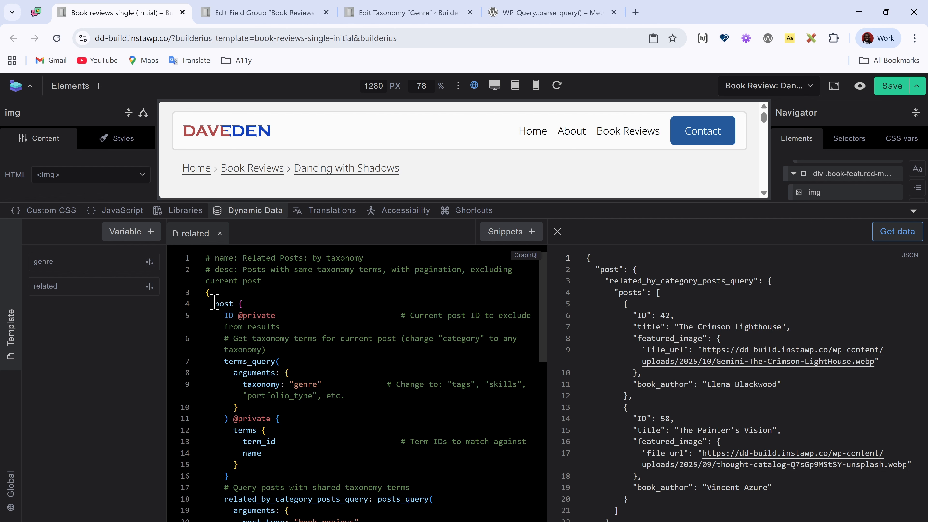
scroll(249, 376, down, 1)
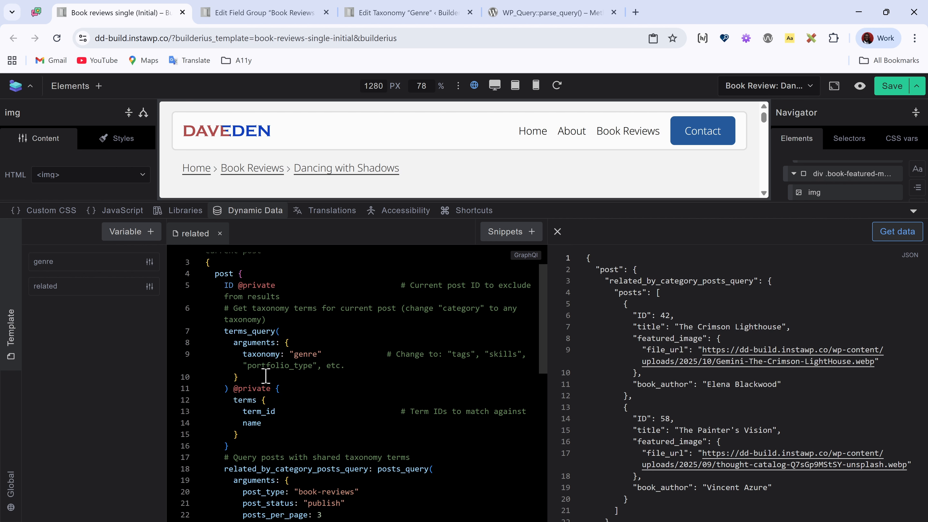
scroll(266, 376, up, 1)
scroll(363, 406, down, 2)
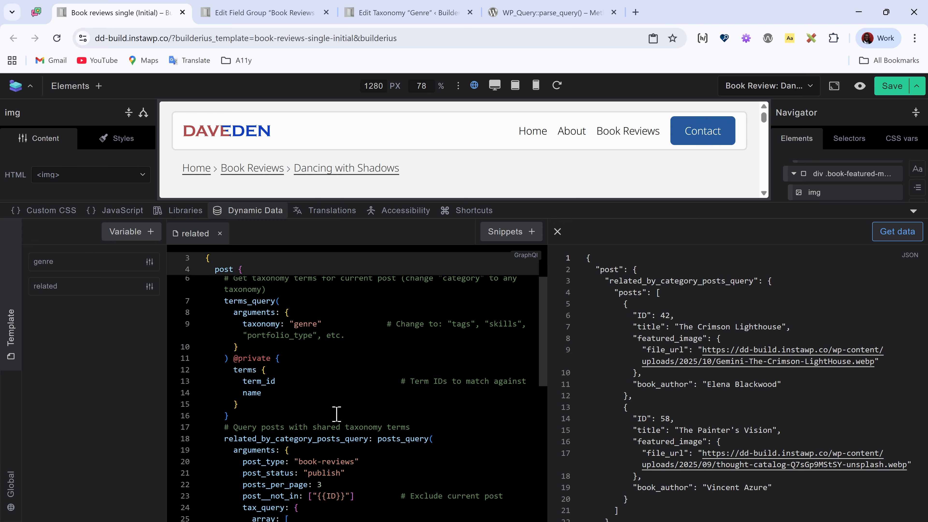
Step: Replace the data source of the ul .card-grid-alpha collection with the dynamic tag [[related.post.related_by_category_posts_query.posts]] and check the rendered cards
click(252, 212)
scroll(369, 216, down, 10)
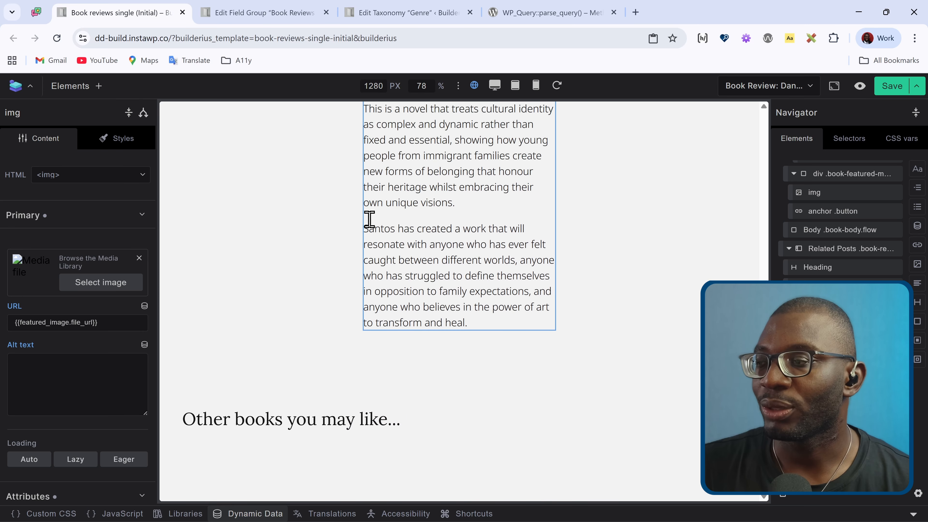
scroll(369, 219, down, 2)
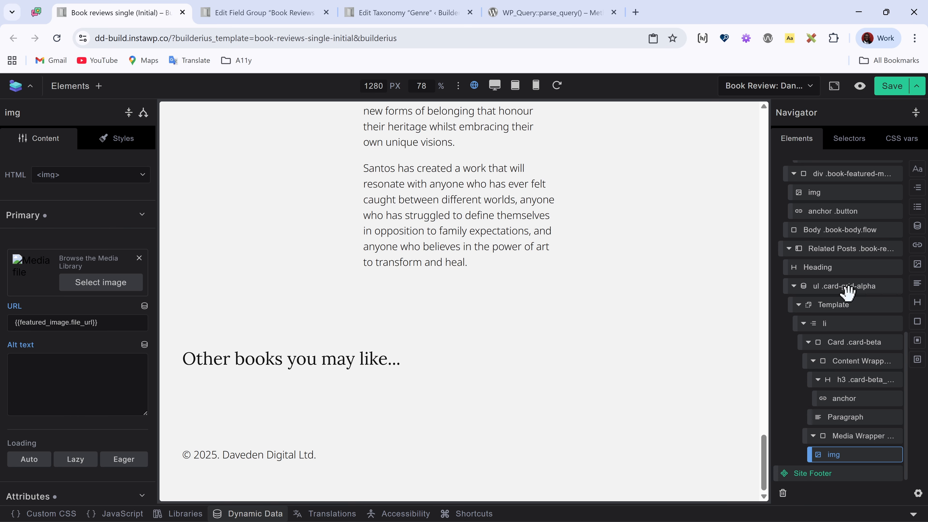
click(847, 287)
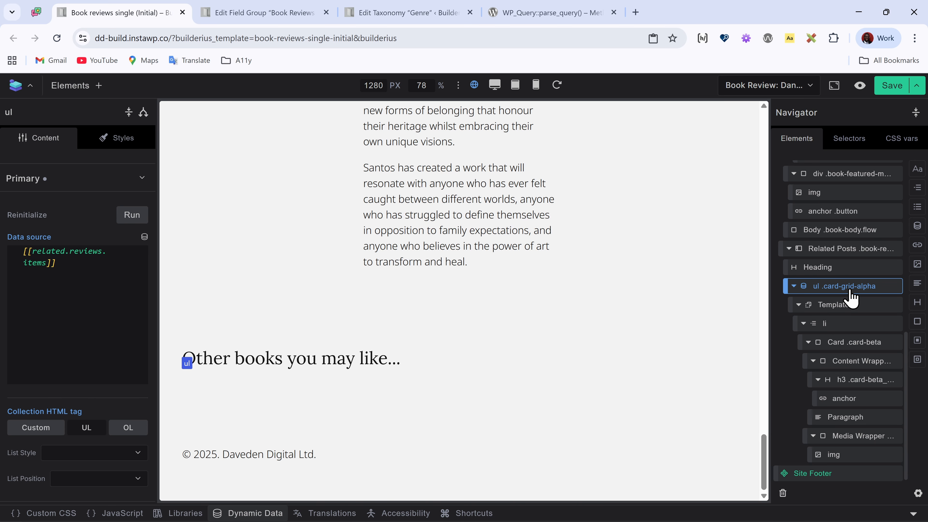
drag(75, 280, 8, 247)
key(BackSpace)
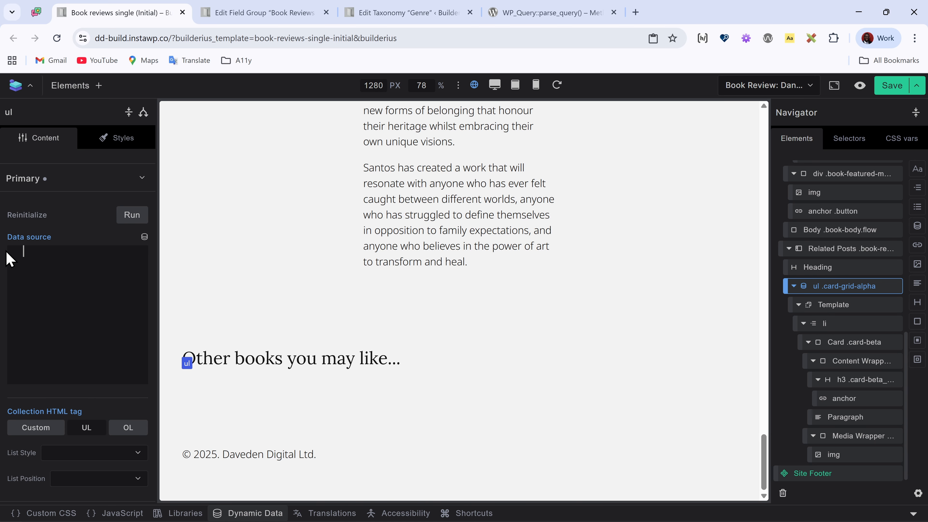
click(145, 237)
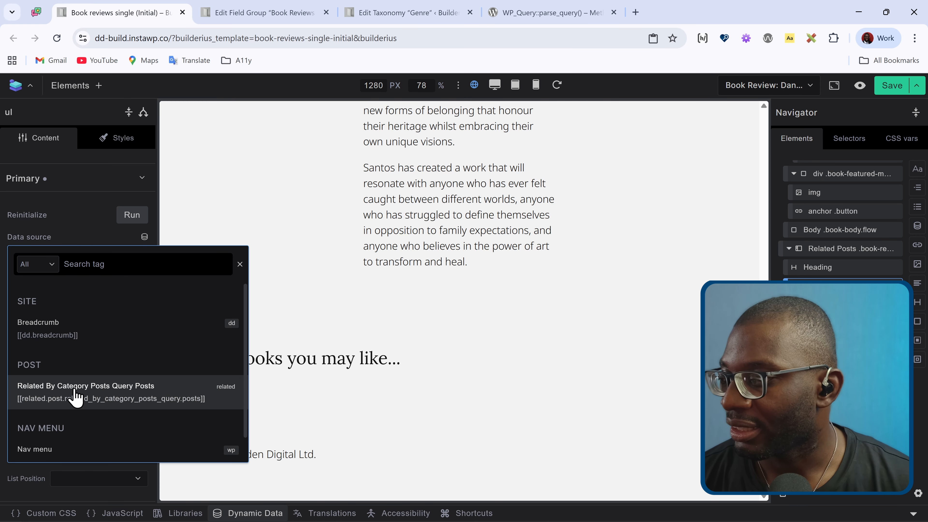
click(99, 394)
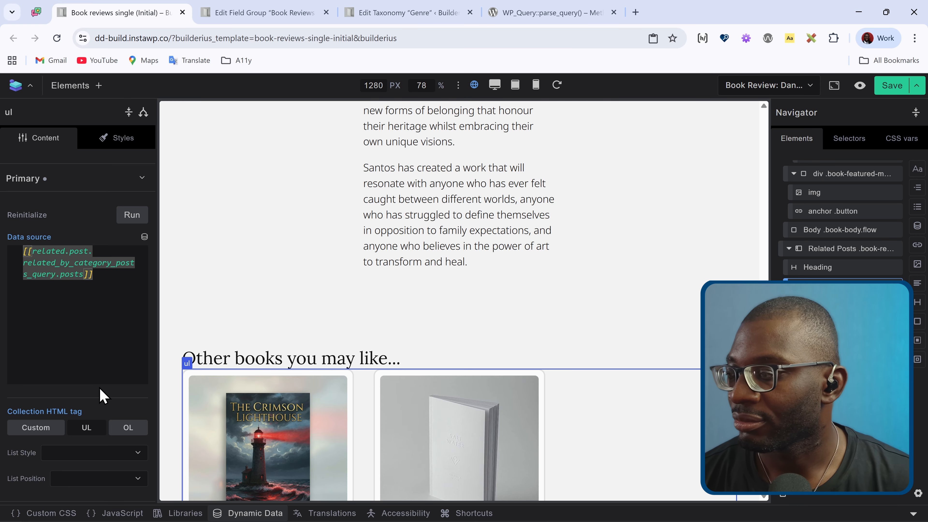
scroll(483, 311, down, 6)
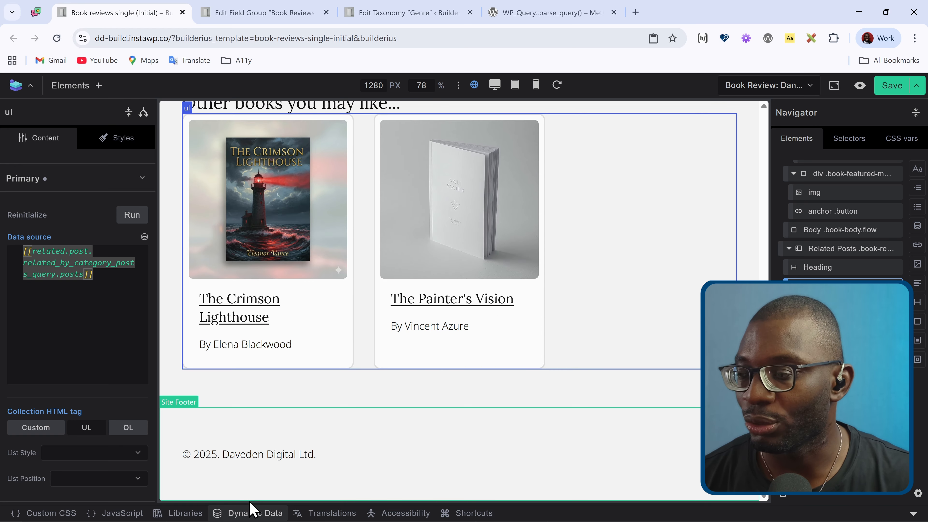
click(252, 513)
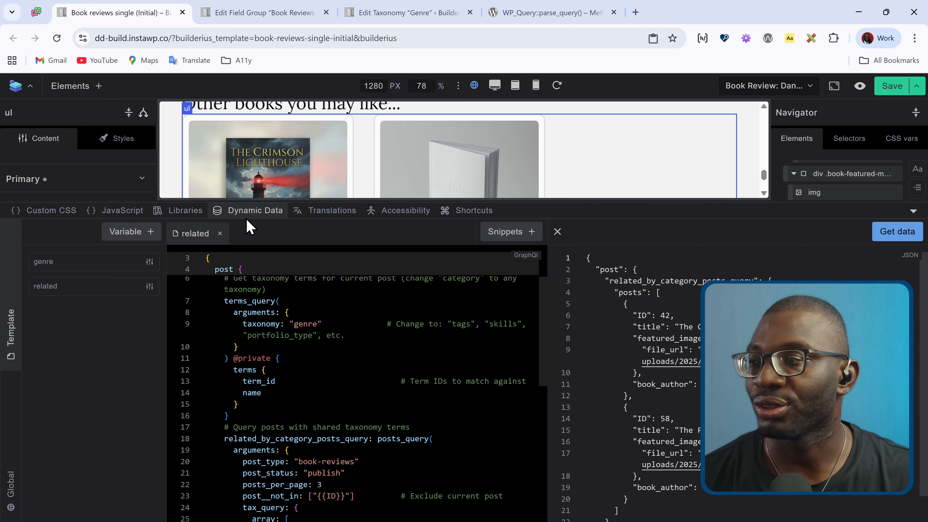
click(252, 212)
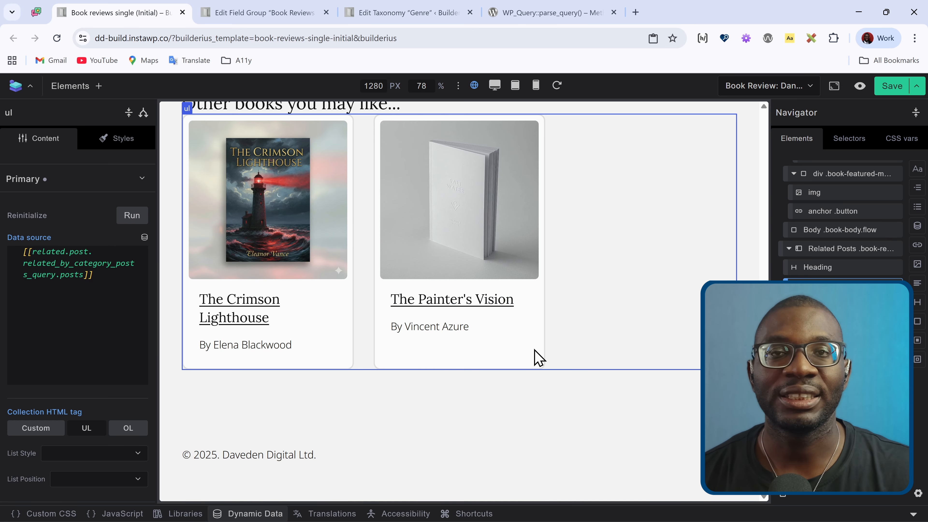
scroll(534, 347, up, 5)
scroll(534, 342, down, 4)
scroll(536, 342, down, 1)
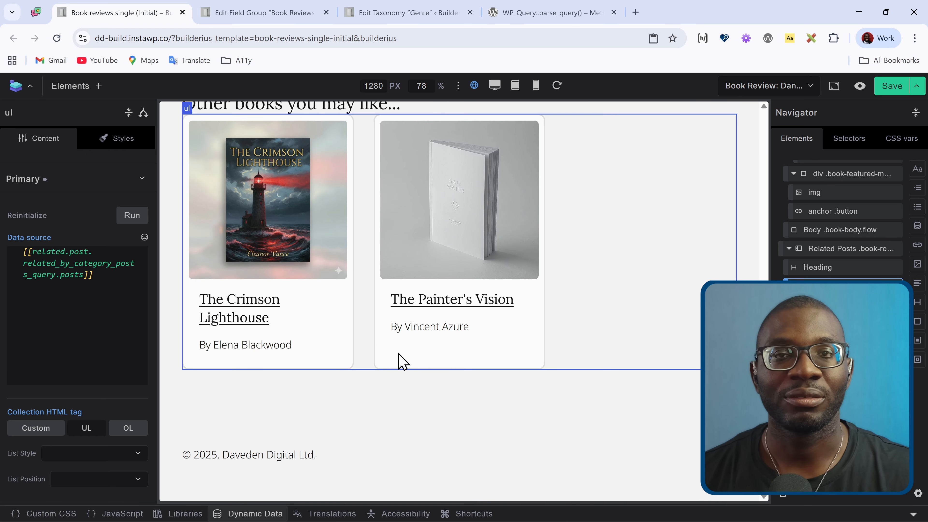